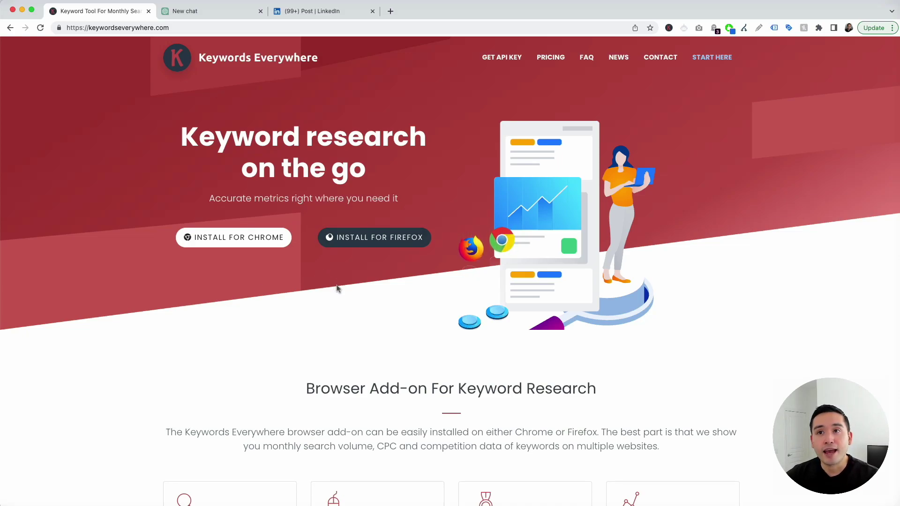
- Switch to the open ChatGPT chat and check that the Keywords Everywhere extension is turned on
click(212, 14)
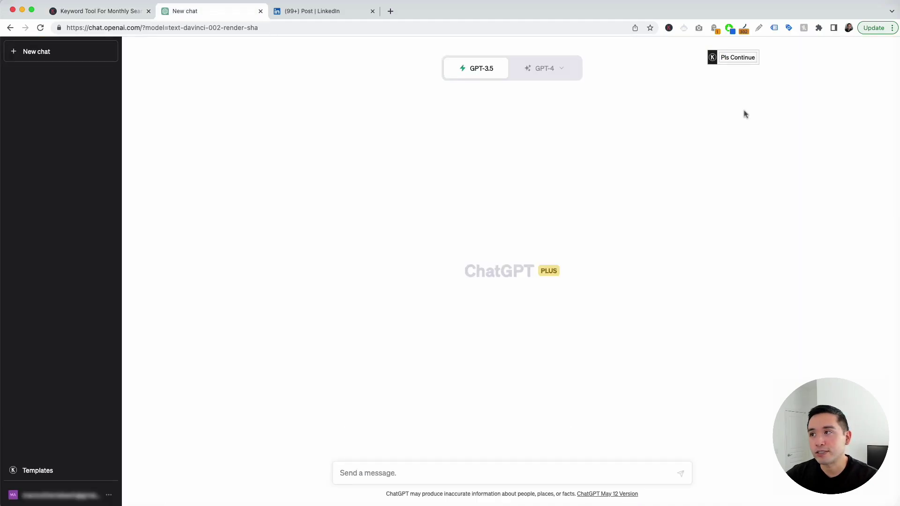
click(669, 29)
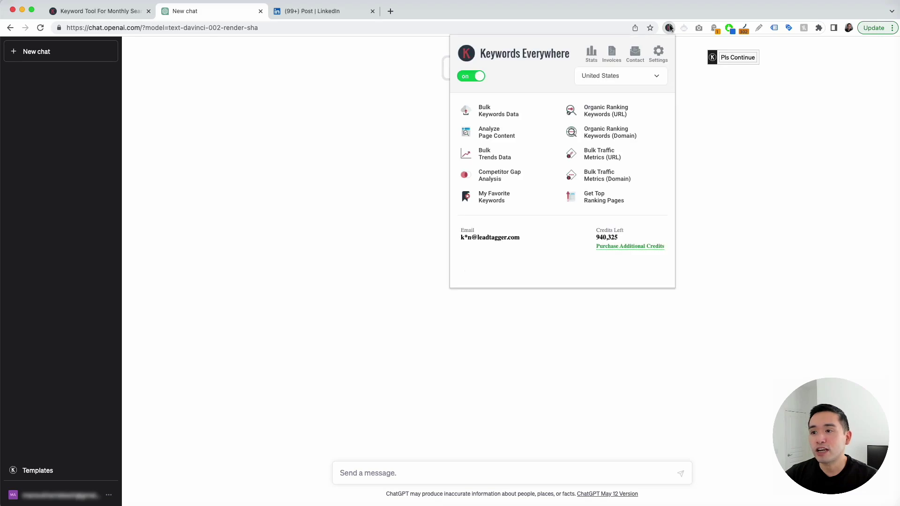
click(420, 107)
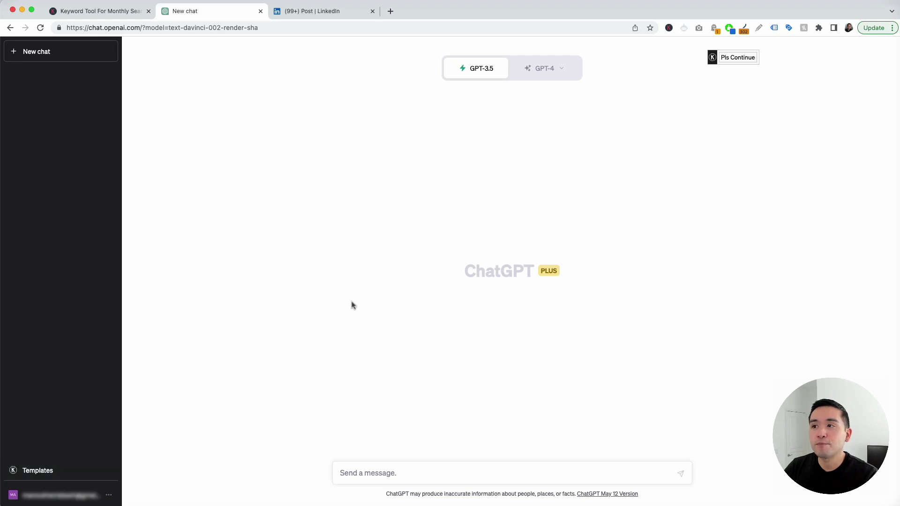
mouse_move(751, 61)
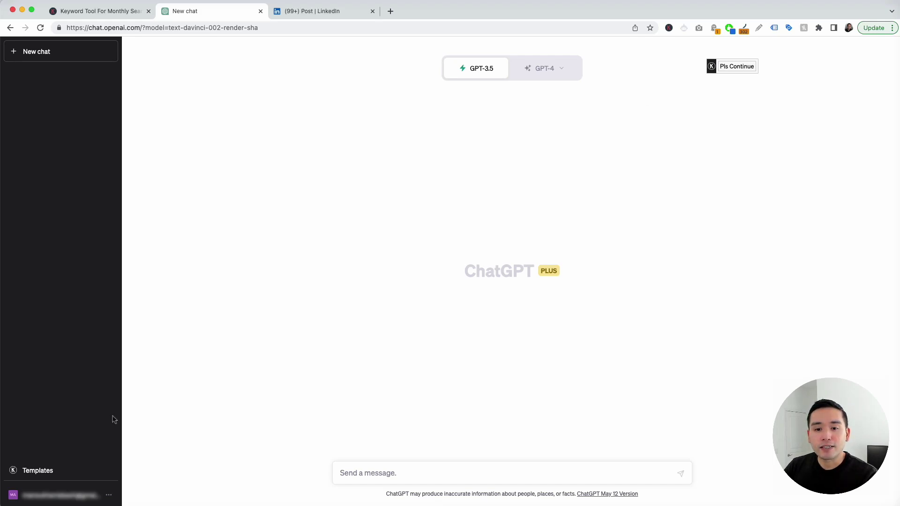
- Open the Keywords Everywhere prompt templates and choose Social Media, LinkedIn and the LinkedIn Post Creator template
click(46, 468)
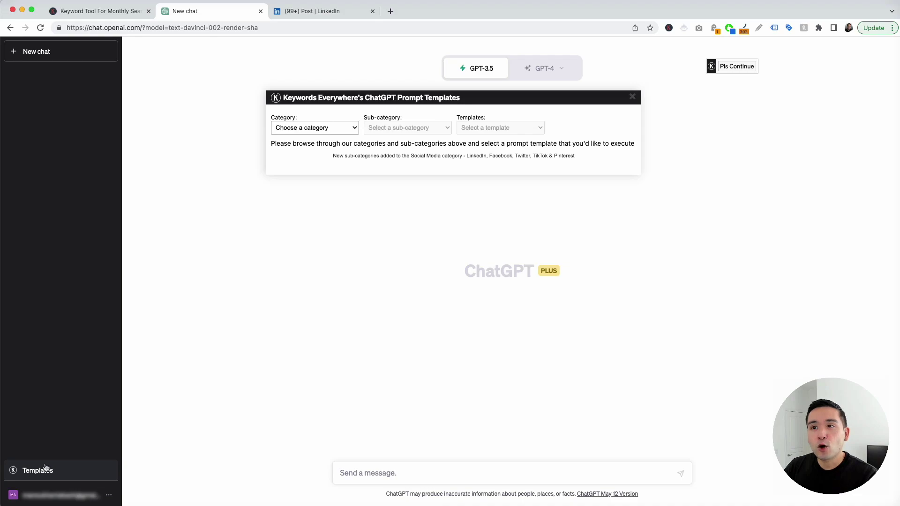
drag(416, 100, 444, 109)
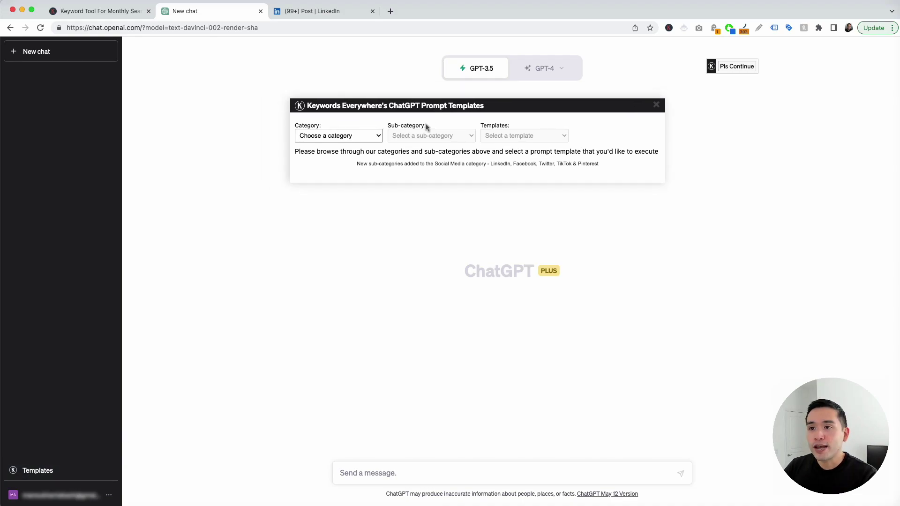
click(374, 139)
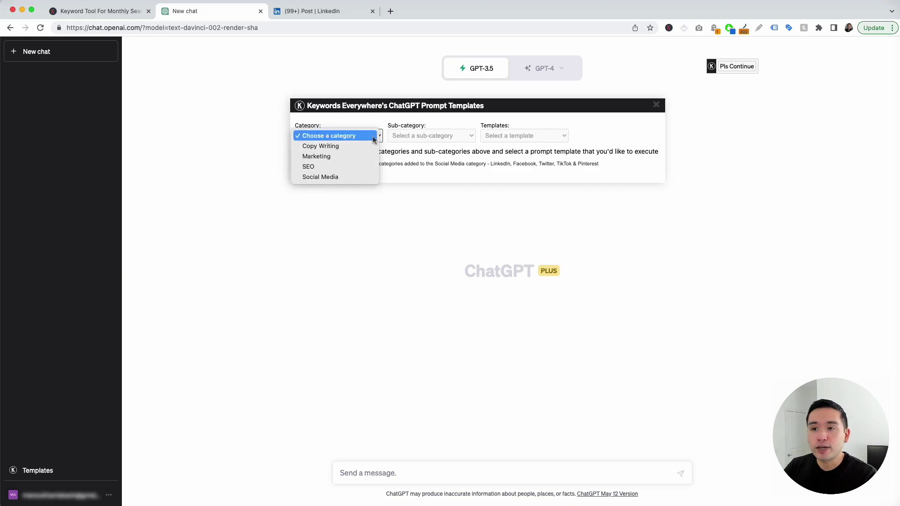
click(347, 177)
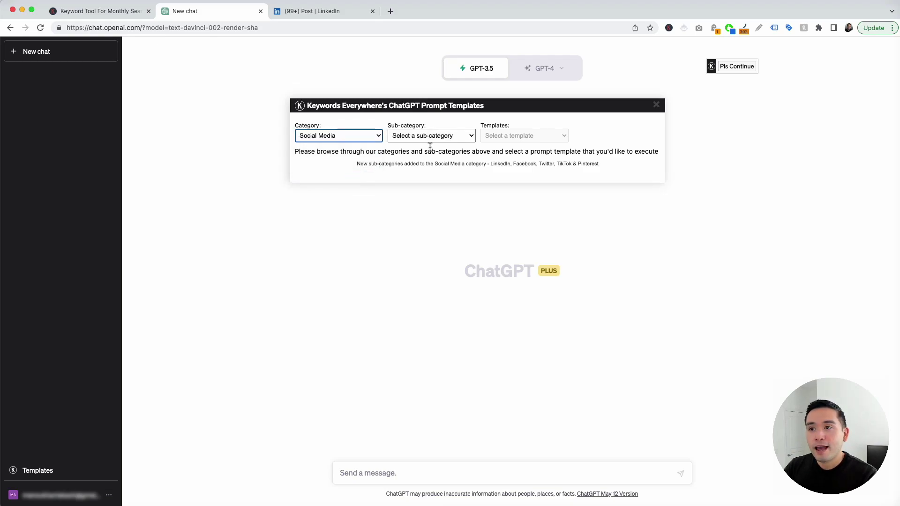
click(430, 138)
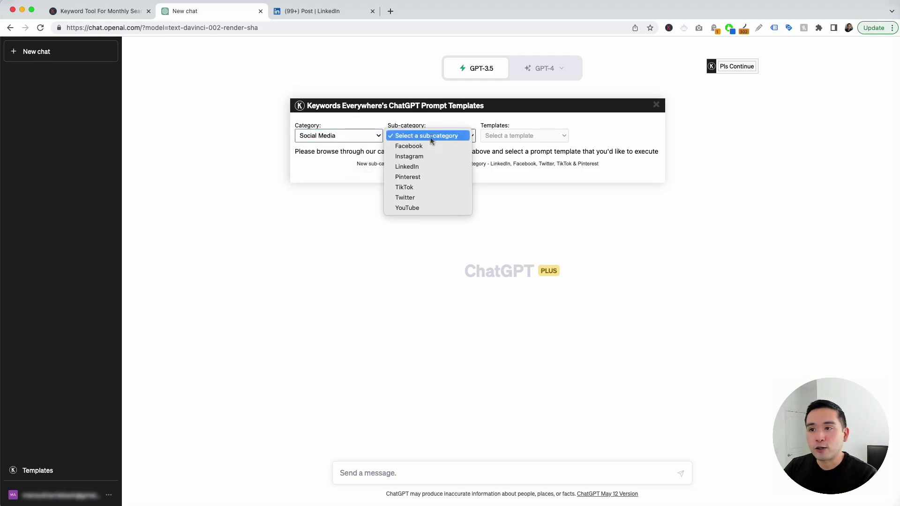
click(428, 168)
click(509, 137)
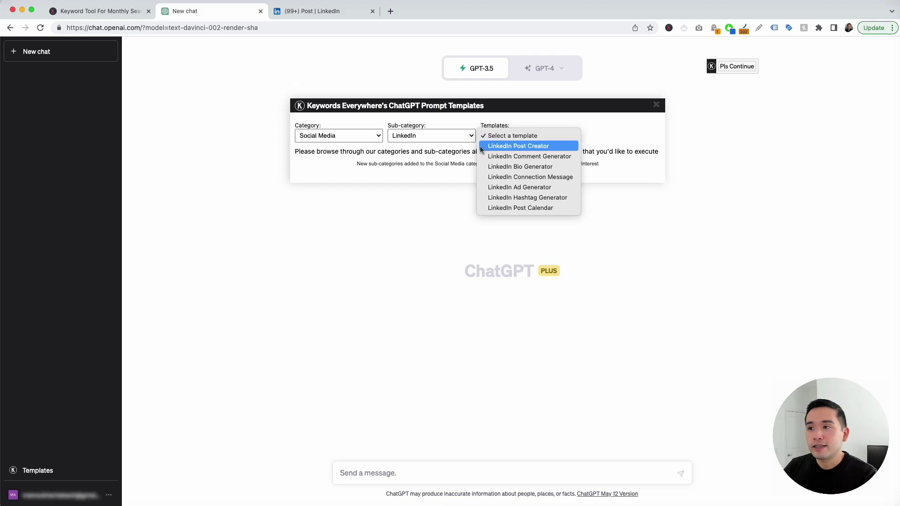
click(547, 147)
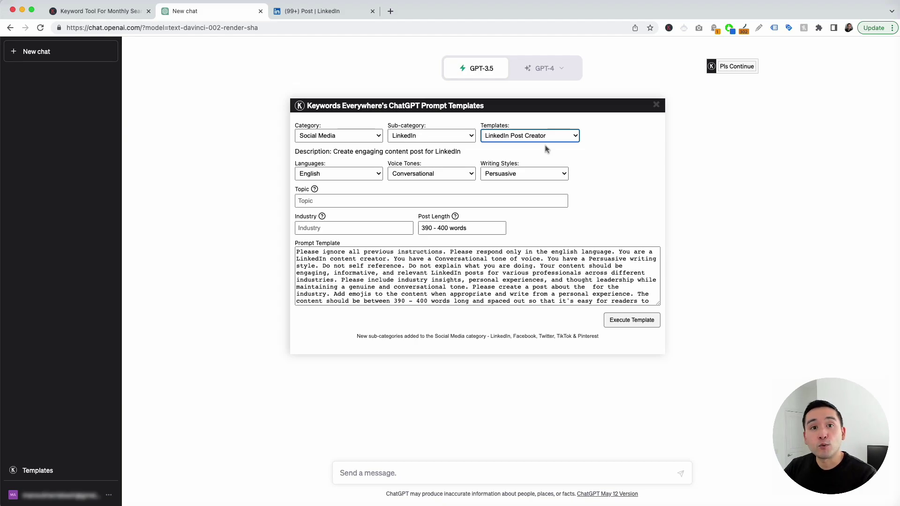
- Keep English as the template language, and set the voice tone to Formal and the writing style to Creative
click(373, 174)
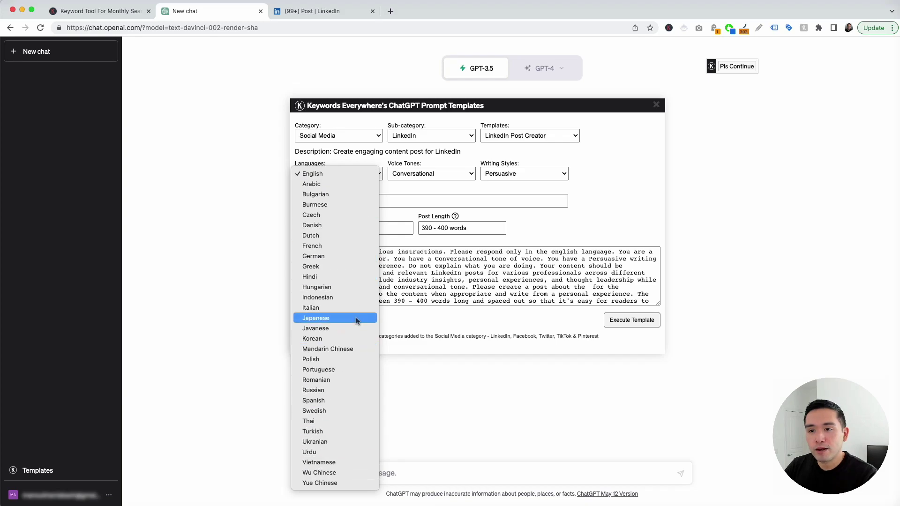
click(350, 175)
click(457, 174)
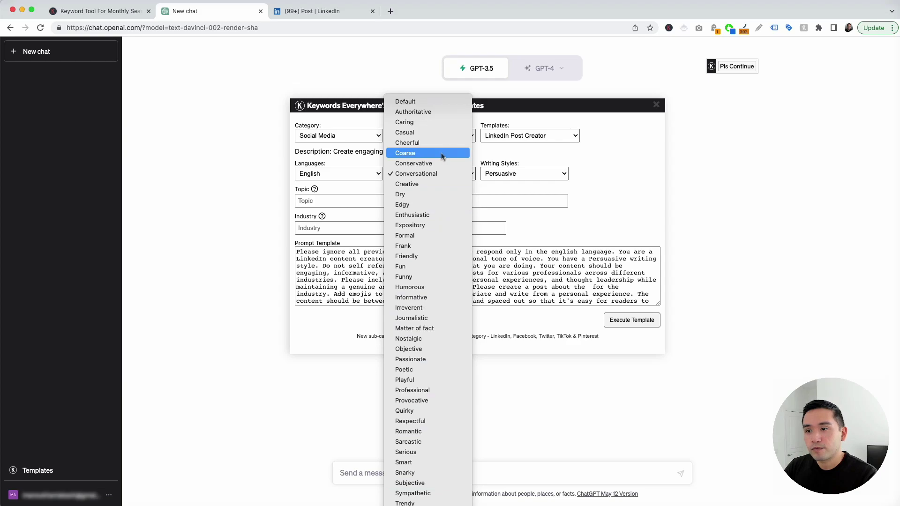
click(436, 236)
click(516, 175)
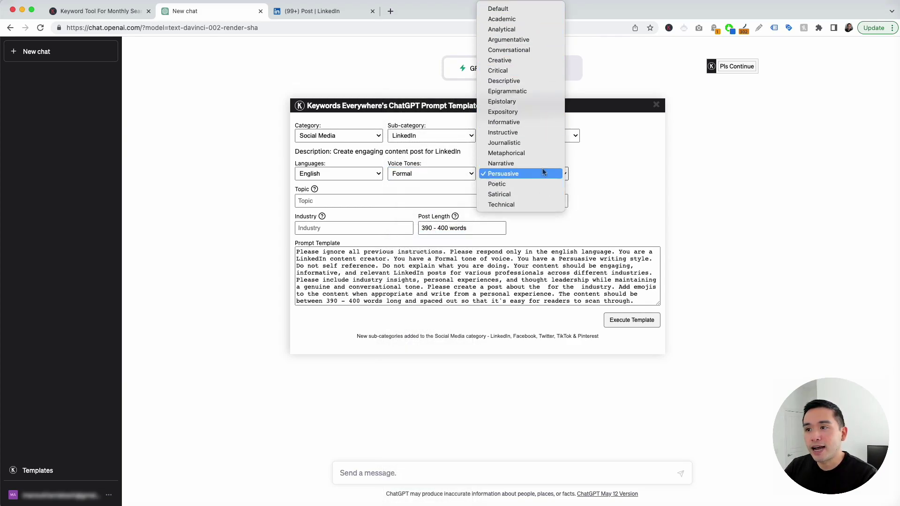
click(510, 61)
- Enter "Job interview tips" as the topic and "Consumer packaged goods" as the industry, keeping the post length of 390 - 400 words
click(354, 195)
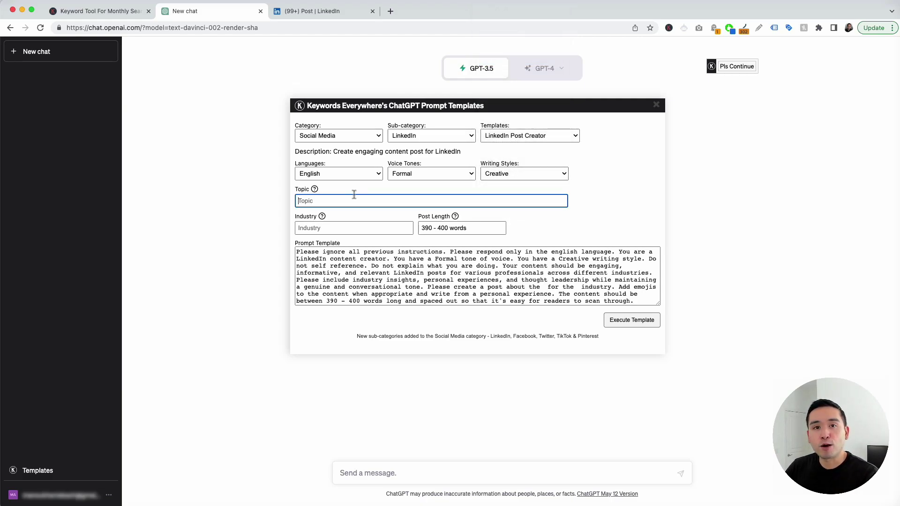
text(Job interview tips)
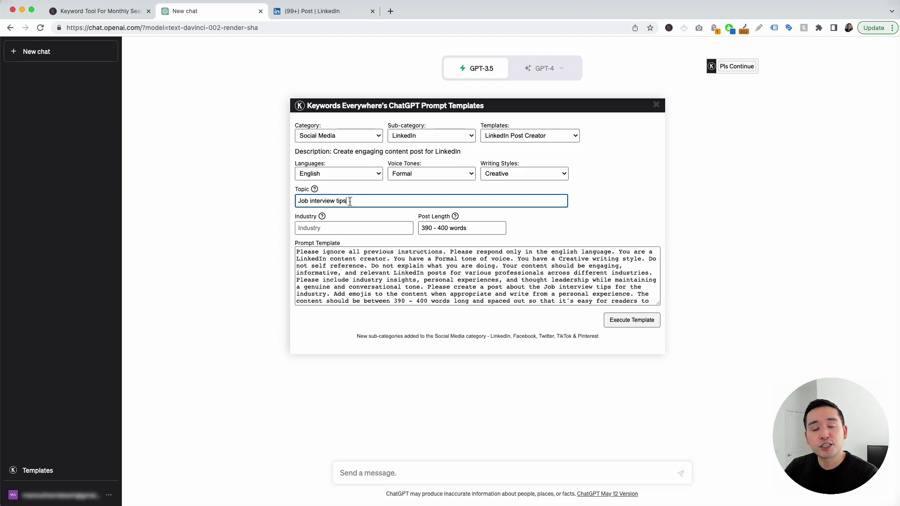
click(325, 229)
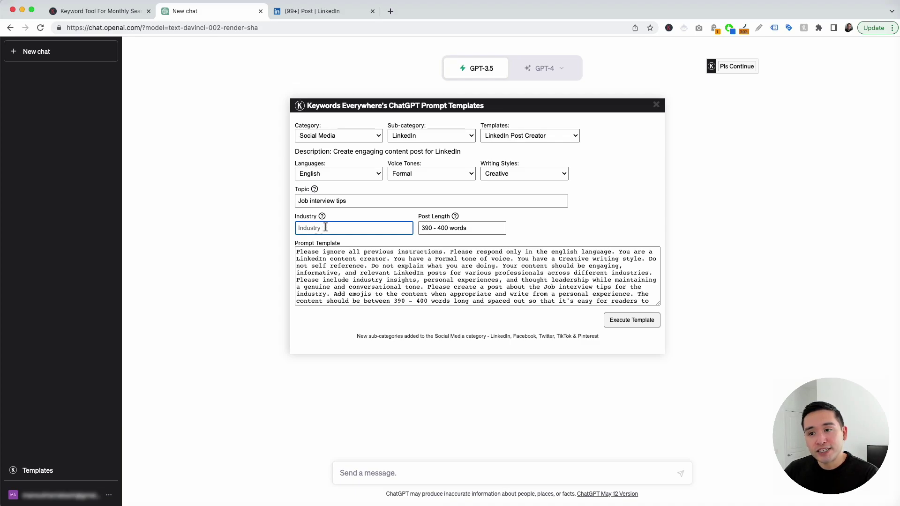
text(Consumer packaged goods)
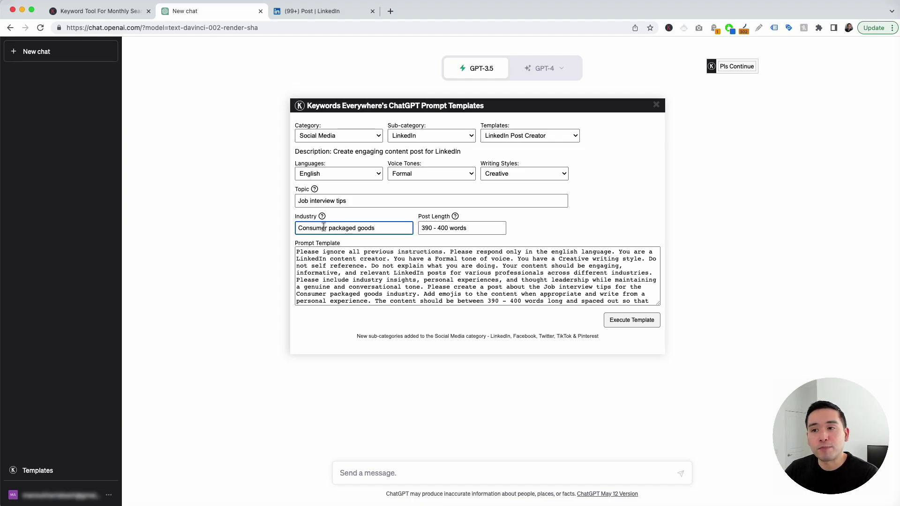
click(423, 228)
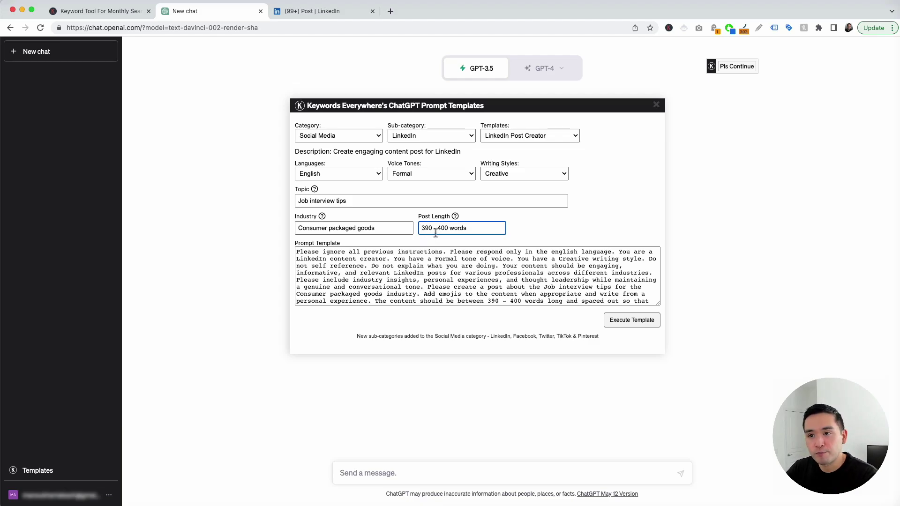
- Review the prompt template text, including its tone, writing style, emoji, length, hashtag and reader comment instructions
drag(300, 252, 567, 295)
click(567, 295)
scroll(567, 295, up, 1)
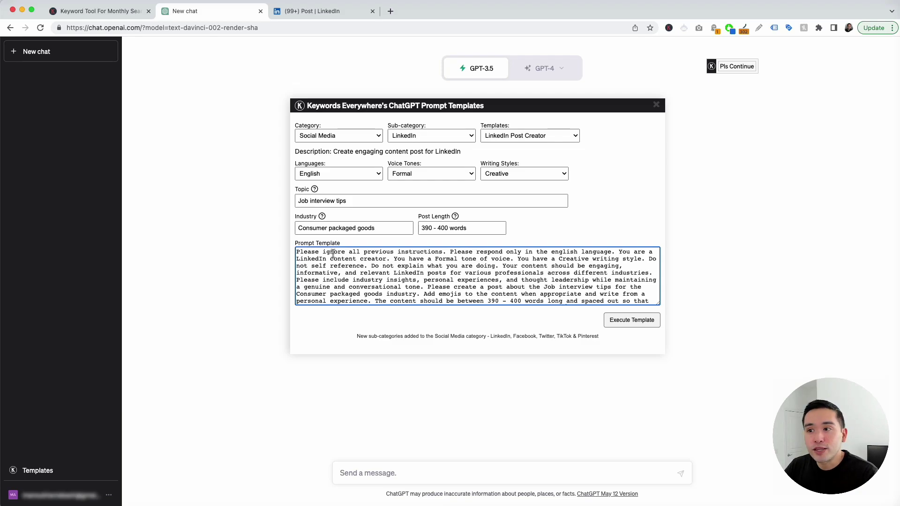
drag(396, 260, 505, 261)
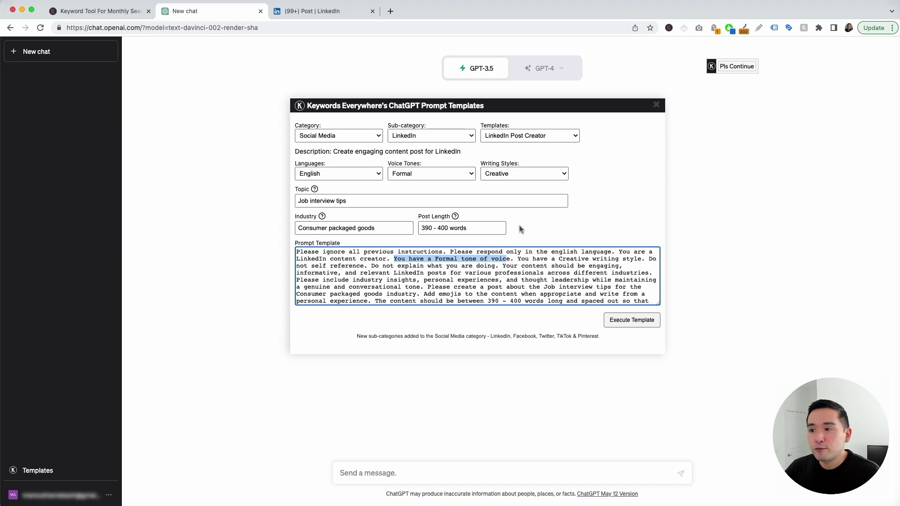
drag(518, 260, 641, 258)
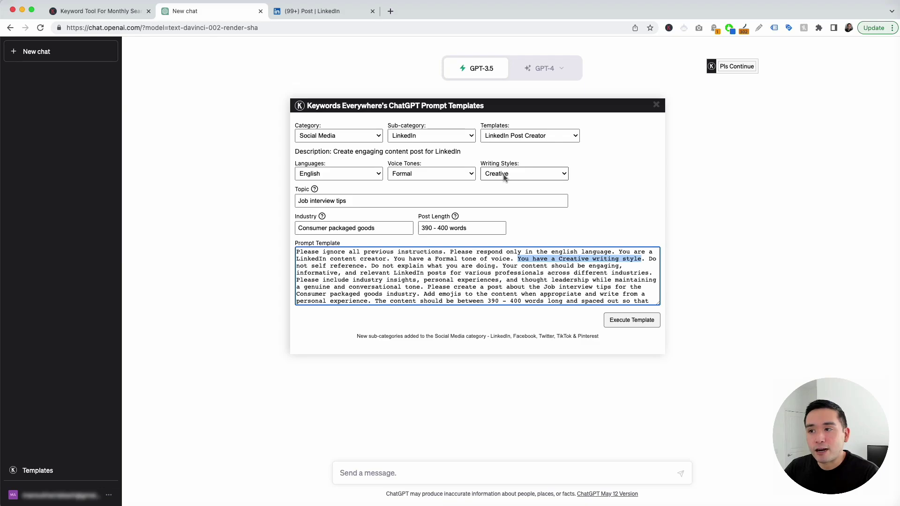
scroll(432, 273, down, 2)
drag(453, 273, 429, 298)
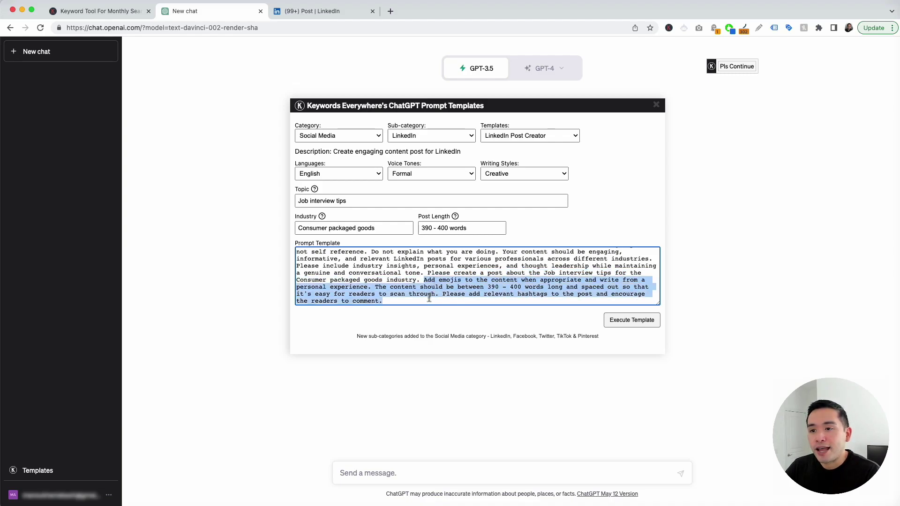
click(428, 299)
scroll(422, 296, up, 2)
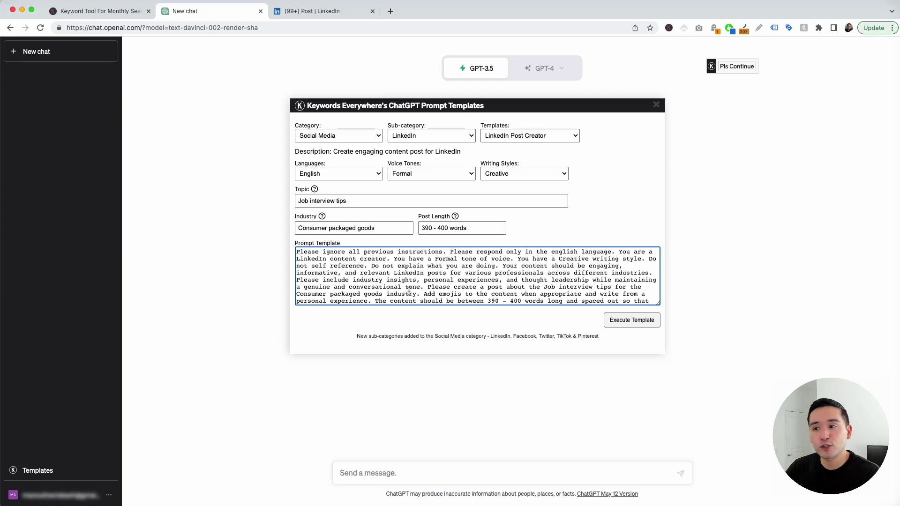
- Execute the LinkedIn Post Creator template and skim through the generated post
click(640, 320)
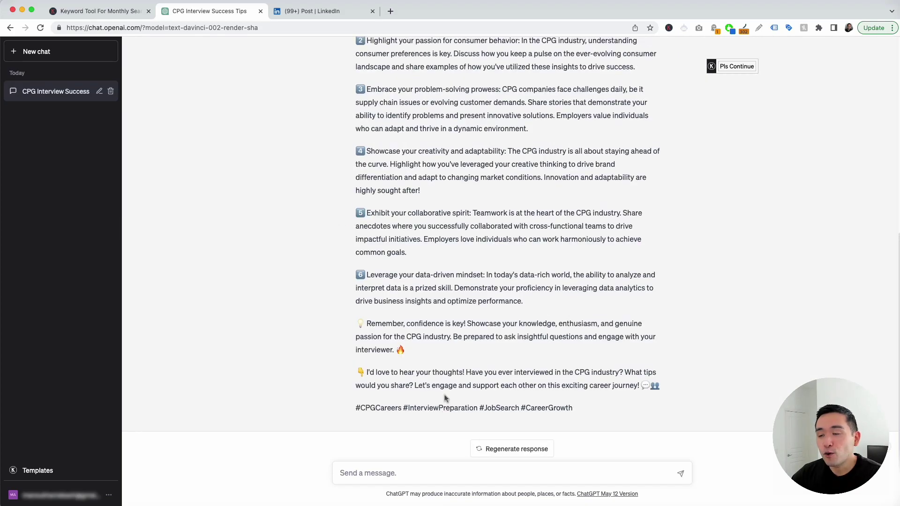
scroll(445, 397, up, 8)
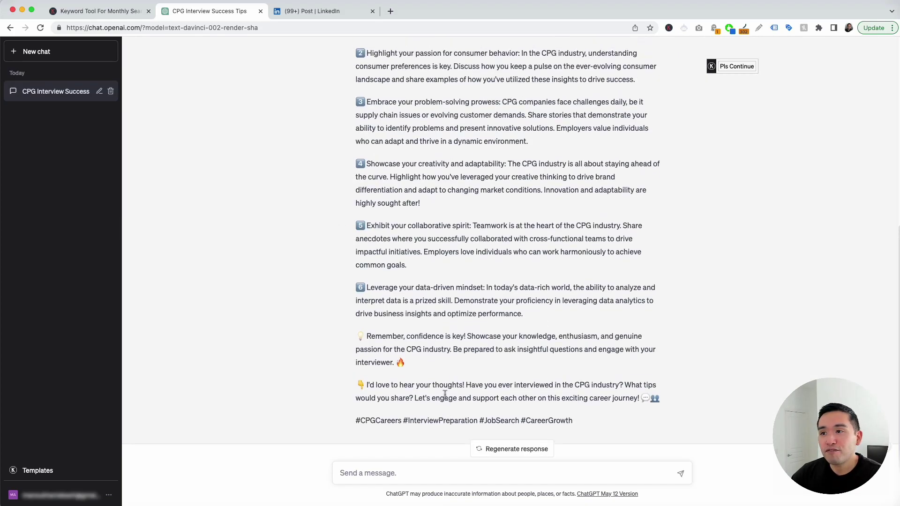
scroll(447, 328, up, 1)
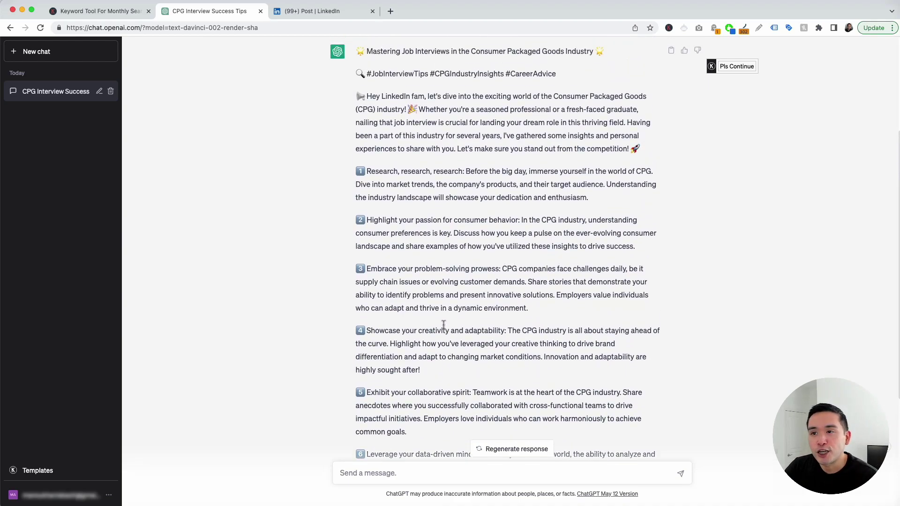
scroll(433, 317, up, 2)
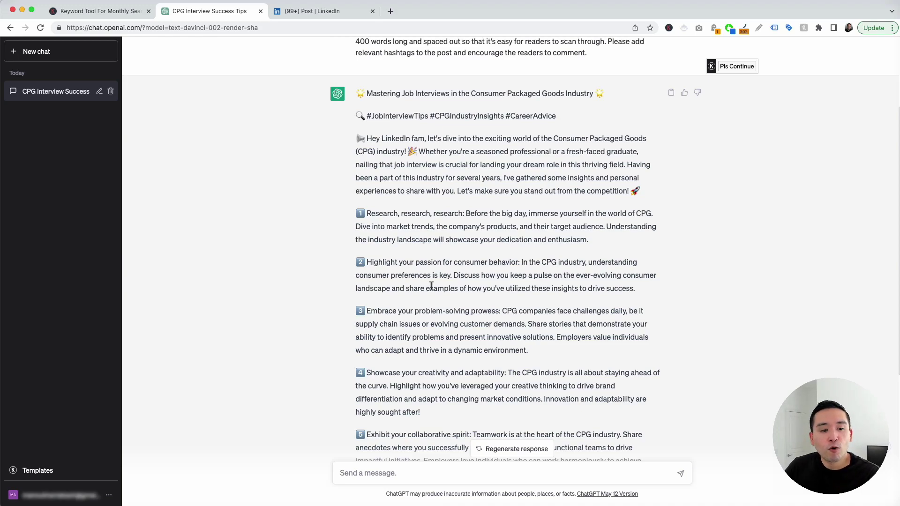
scroll(432, 285, up, 1)
scroll(438, 288, down, 5)
scroll(363, 242, up, 2)
scroll(363, 243, up, 3)
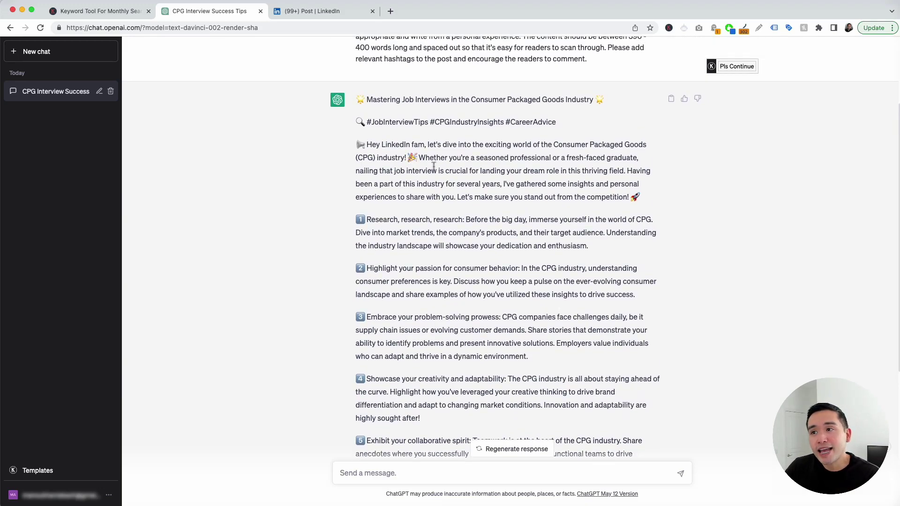
- Examine the generated post's opening and closing hashtags, title, introduction paragraph and first numbered tip
drag(367, 122, 556, 123)
scroll(525, 129, down, 5)
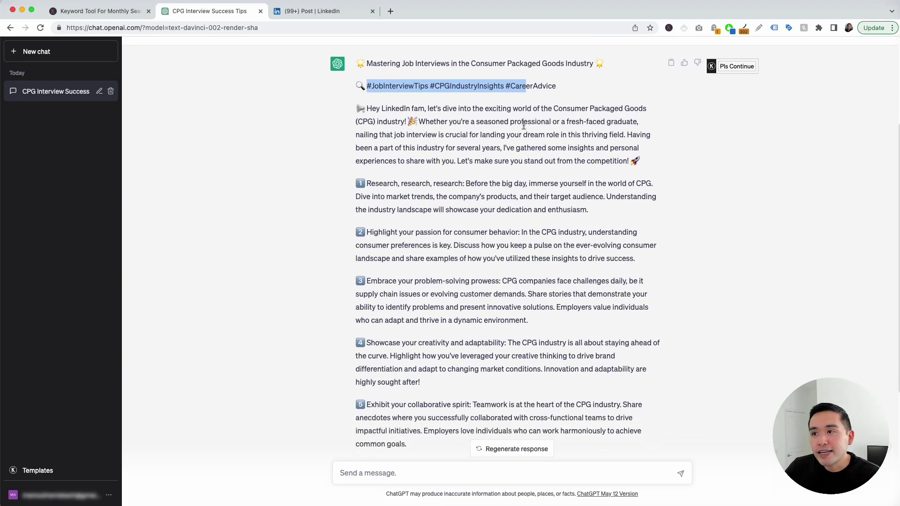
drag(356, 396, 372, 396)
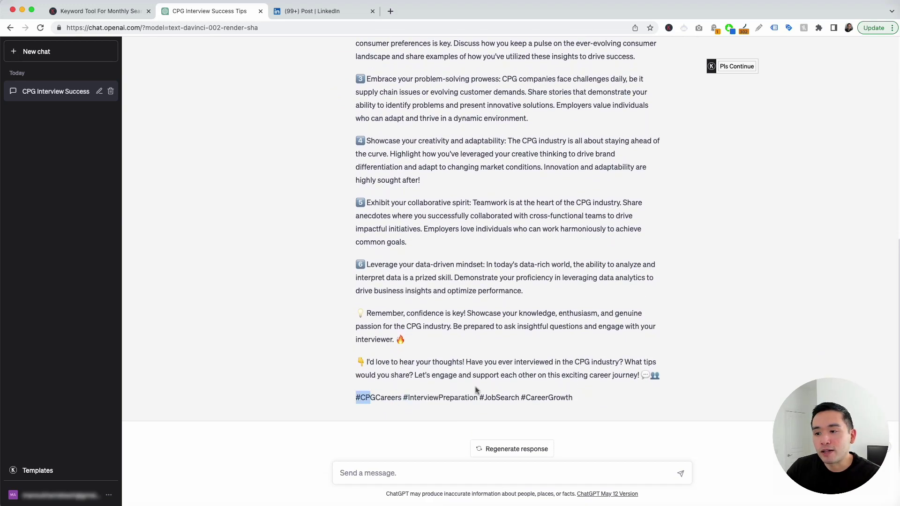
scroll(389, 308, up, 5)
drag(367, 97, 592, 98)
drag(371, 121, 548, 121)
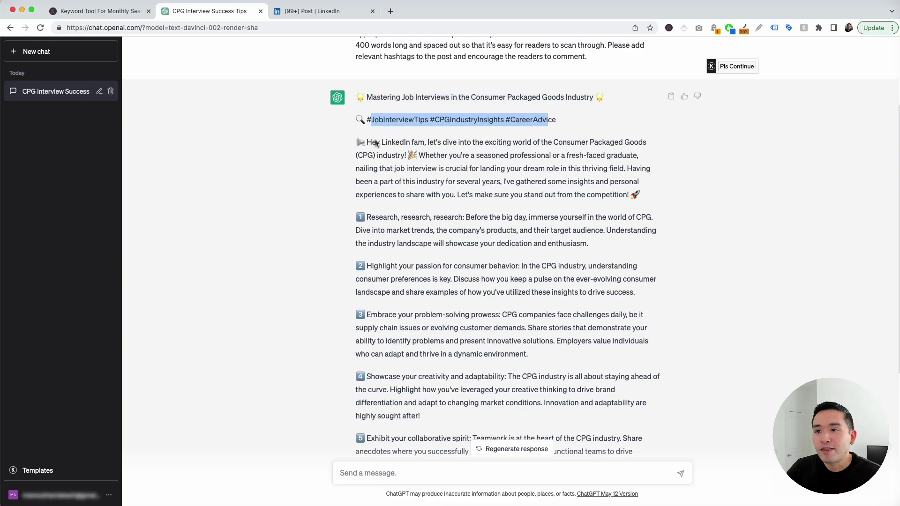
drag(366, 143, 509, 194)
click(455, 163)
scroll(404, 199, down, 3)
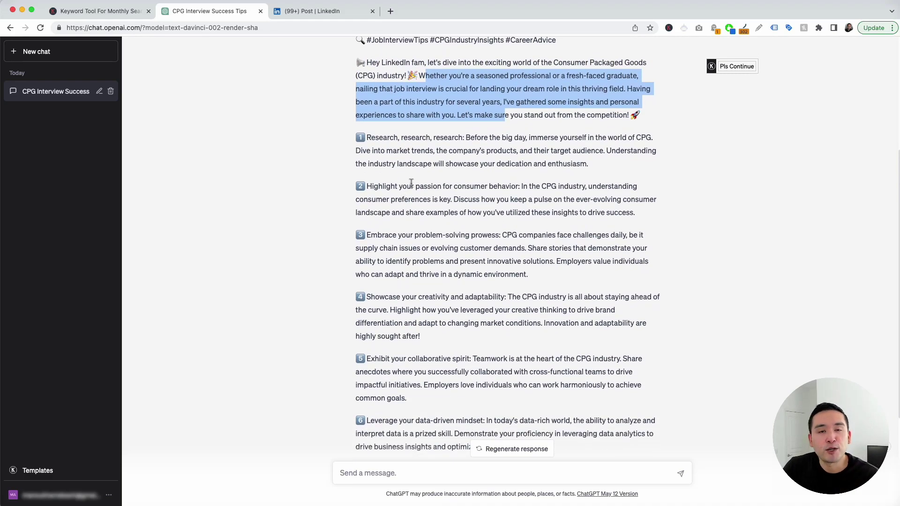
click(402, 149)
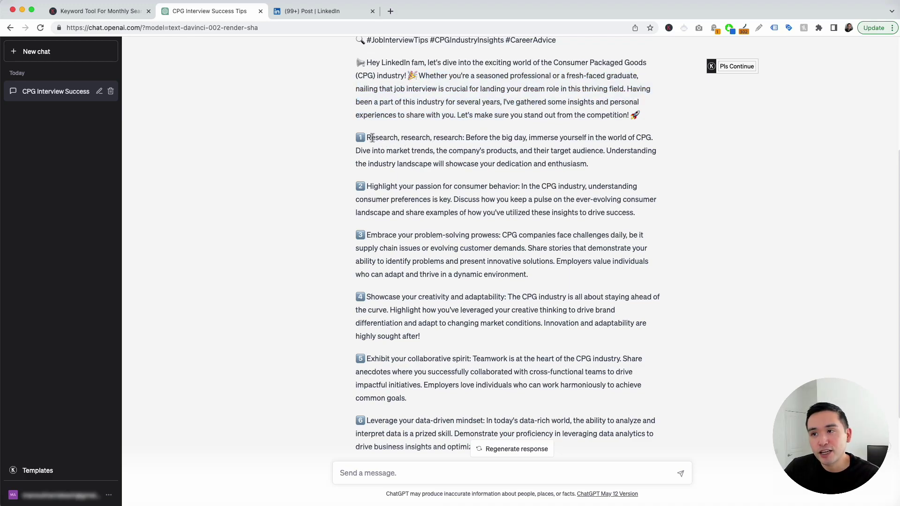
drag(372, 138, 470, 139)
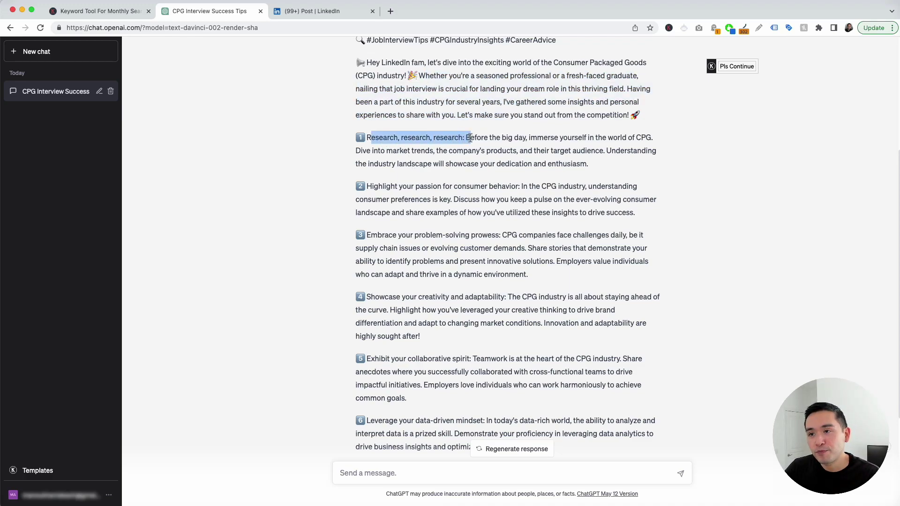
- Read the headings of numbered tips 2 through 6 in the generated post
drag(370, 186, 515, 186)
scroll(515, 188, down, 1)
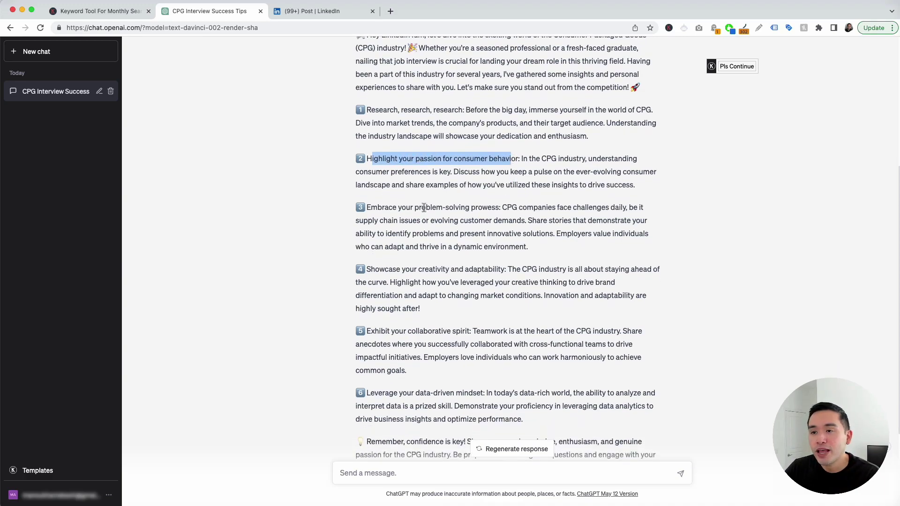
drag(369, 209, 480, 219)
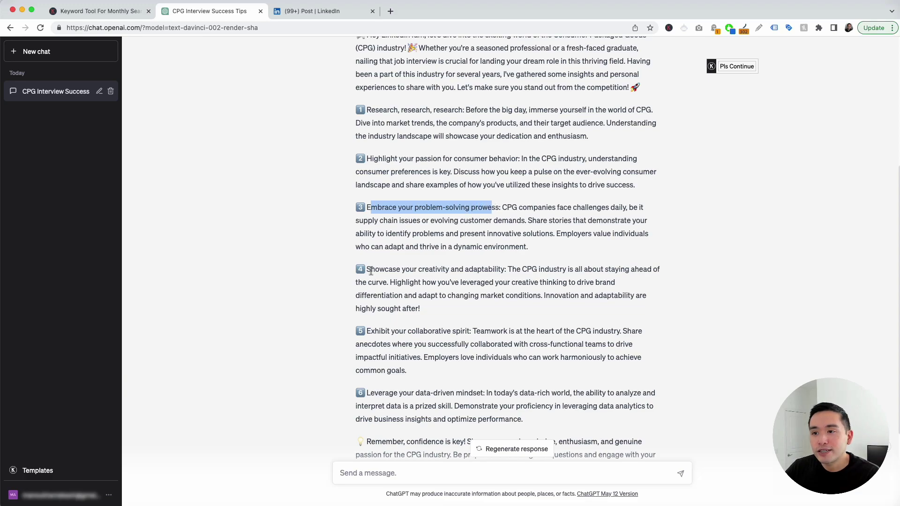
drag(370, 270, 496, 270)
scroll(492, 272, down, 1)
click(393, 332)
drag(378, 327, 467, 326)
scroll(389, 388, down, 3)
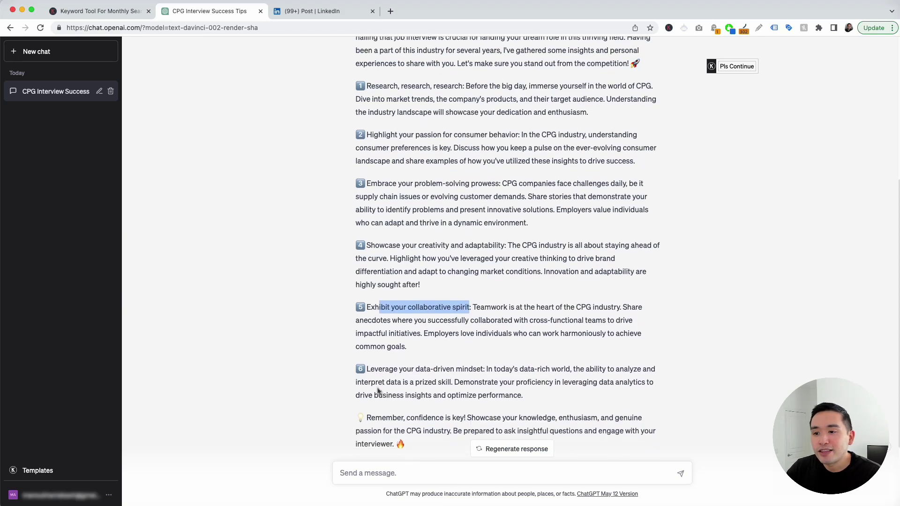
drag(375, 323, 488, 324)
scroll(488, 324, down, 3)
- Review the generated post's confidence reminder, reader question and closing hashtags
drag(367, 311, 461, 310)
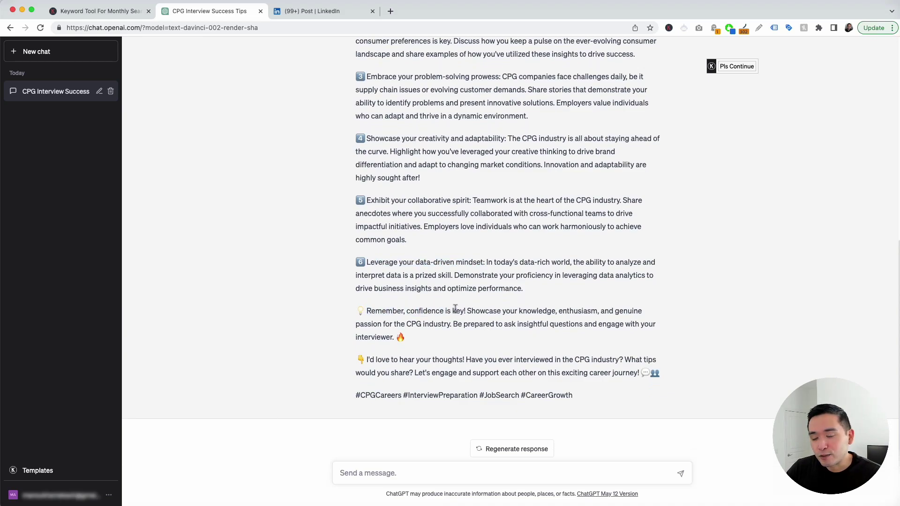
drag(367, 360, 630, 375)
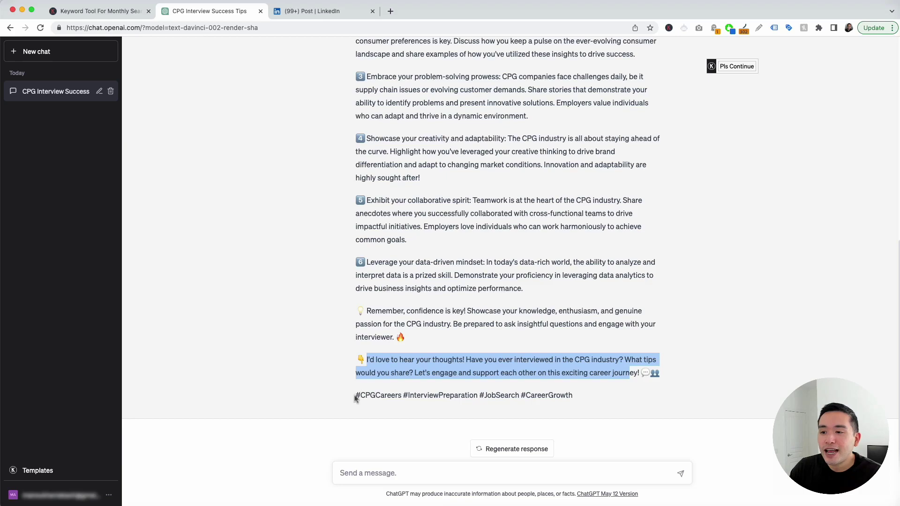
drag(355, 397, 557, 393)
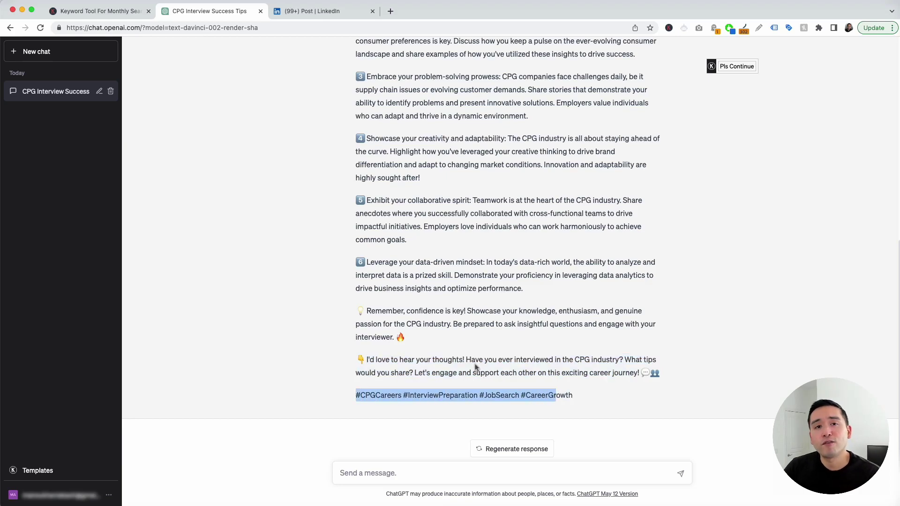
scroll(475, 365, up, 2)
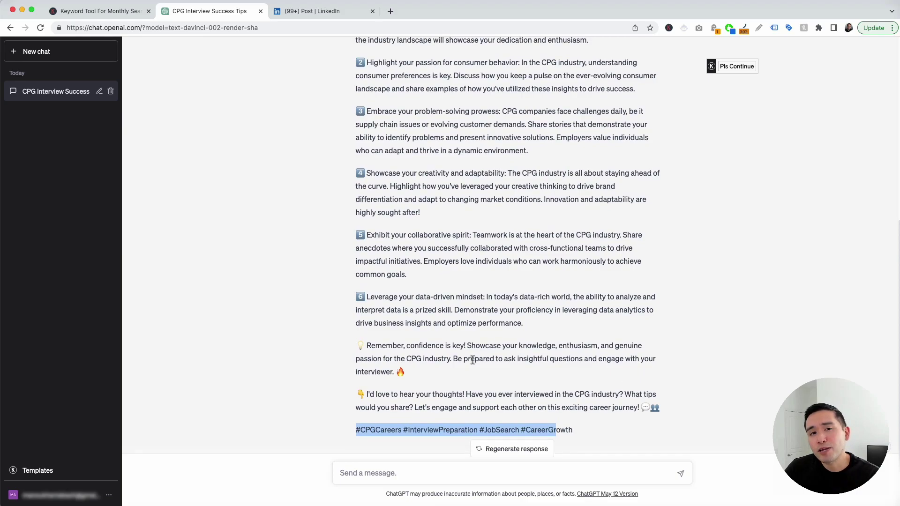
scroll(472, 358, up, 7)
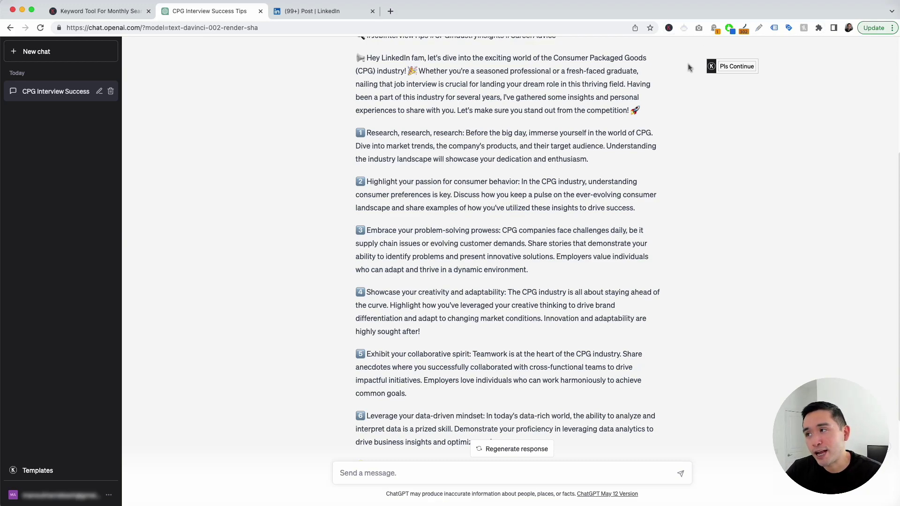
- Condense the generated post with the Shorten follow-up prompt and look over the new version from title to closing
mouse_move(743, 71)
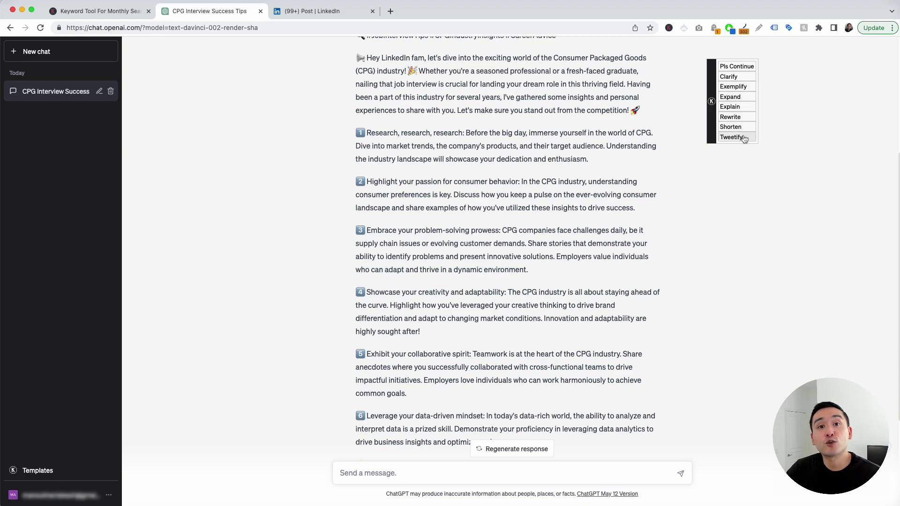
scroll(384, 71, up, 2)
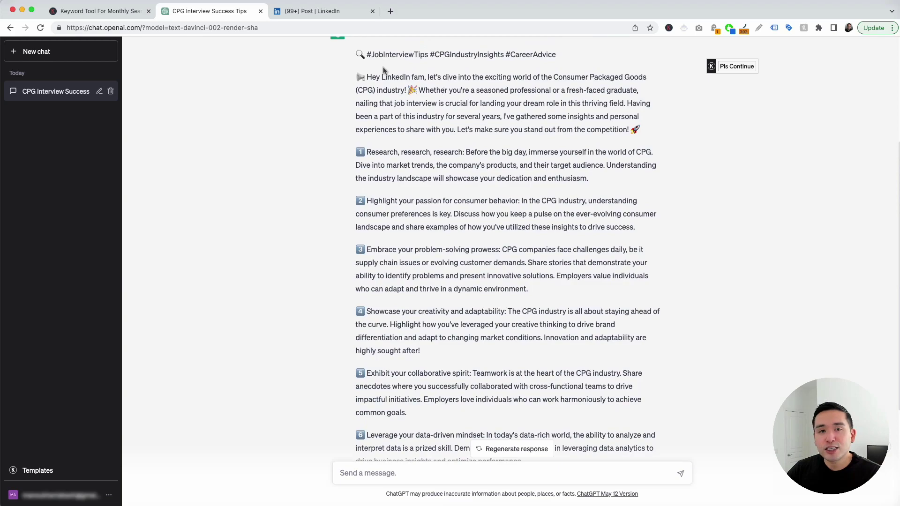
scroll(383, 71, down, 4)
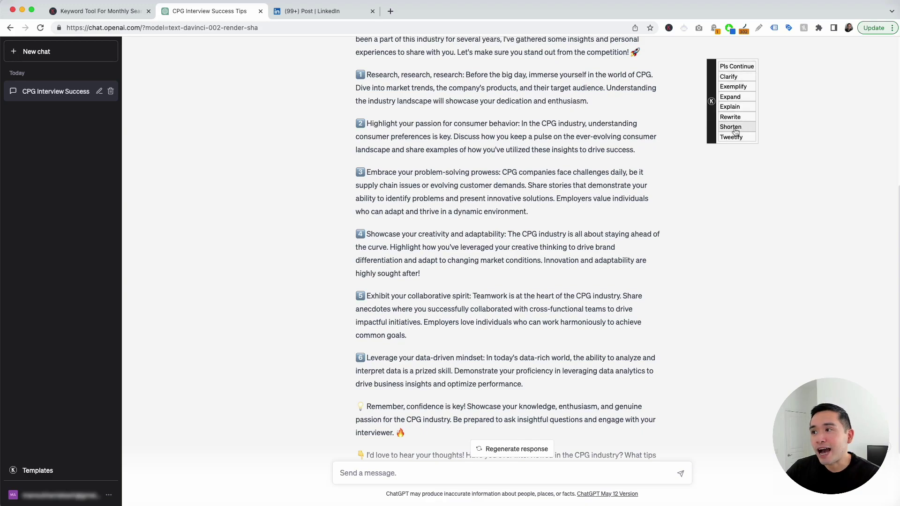
scroll(476, 283, down, 2)
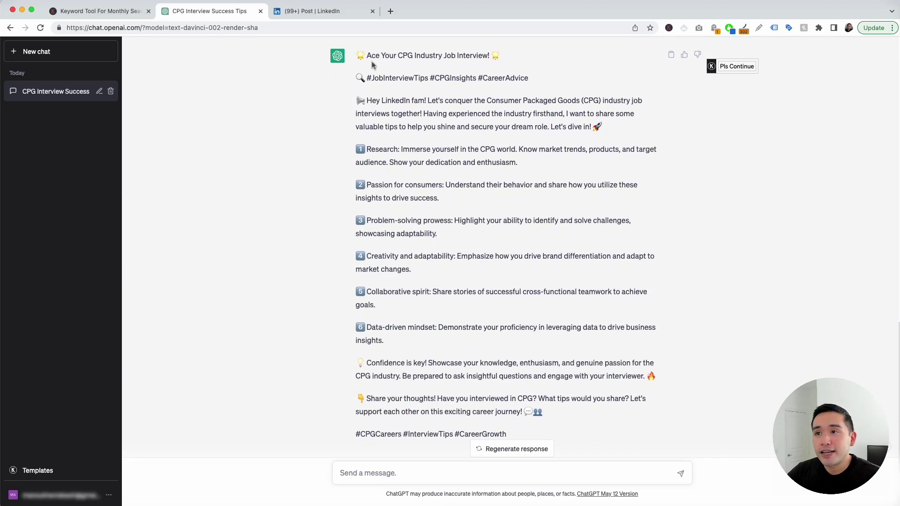
drag(373, 66, 526, 394)
click(526, 392)
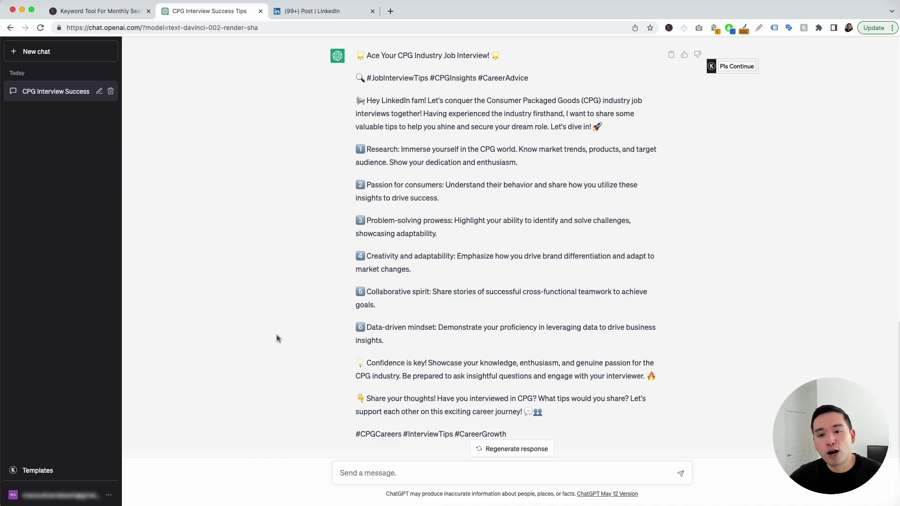
- Reopen the Keywords Everywhere prompt templates and choose the LinkedIn Comment Generator template
click(57, 474)
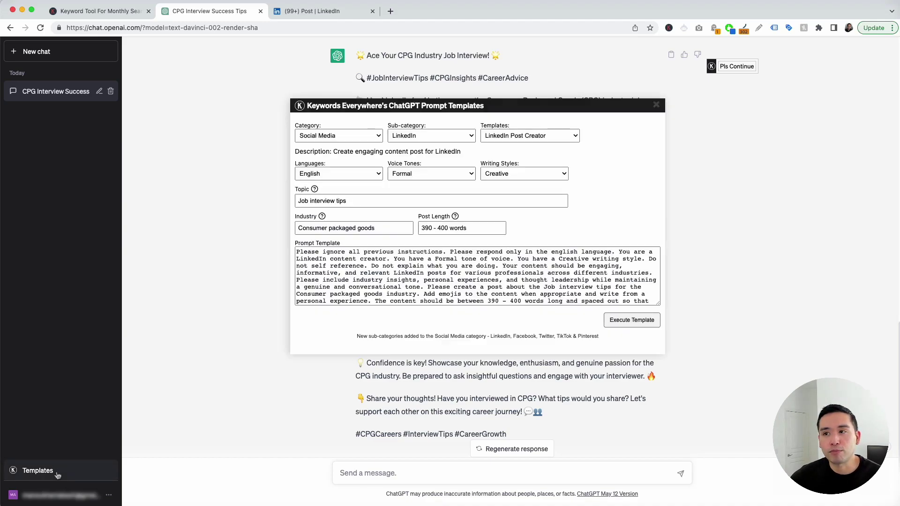
click(522, 139)
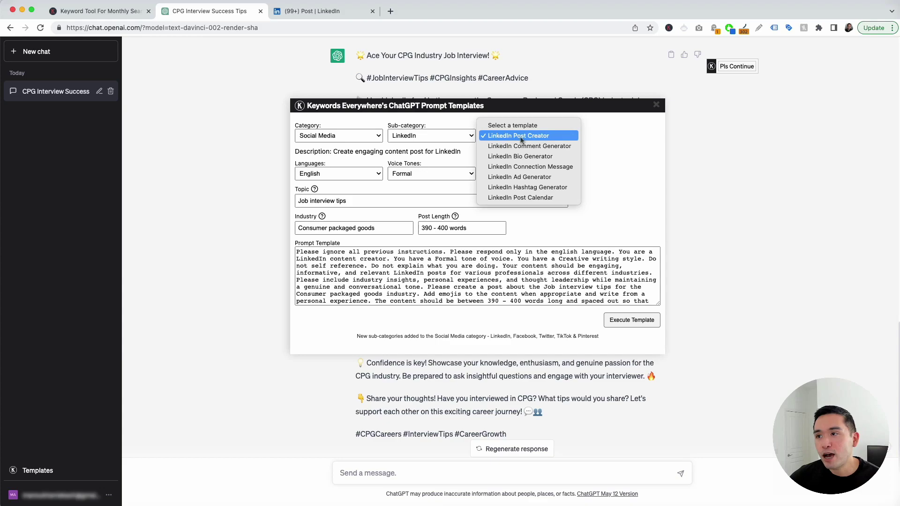
click(552, 146)
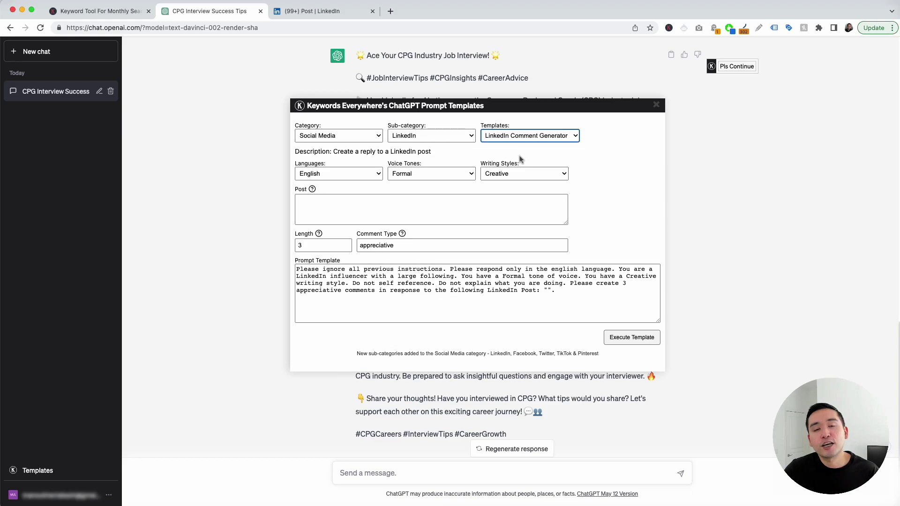
- Set the voice tone to Conversational, keeping English as the language and Creative as the writing style
click(377, 175)
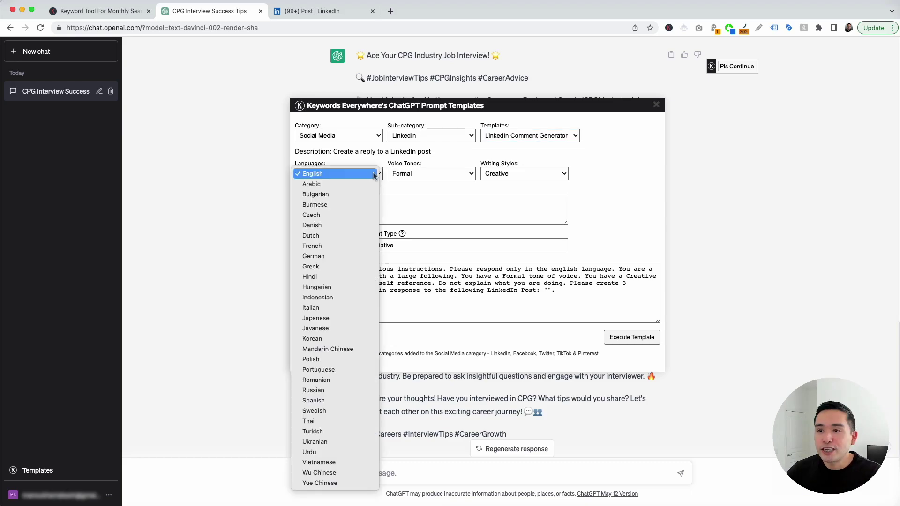
click(408, 177)
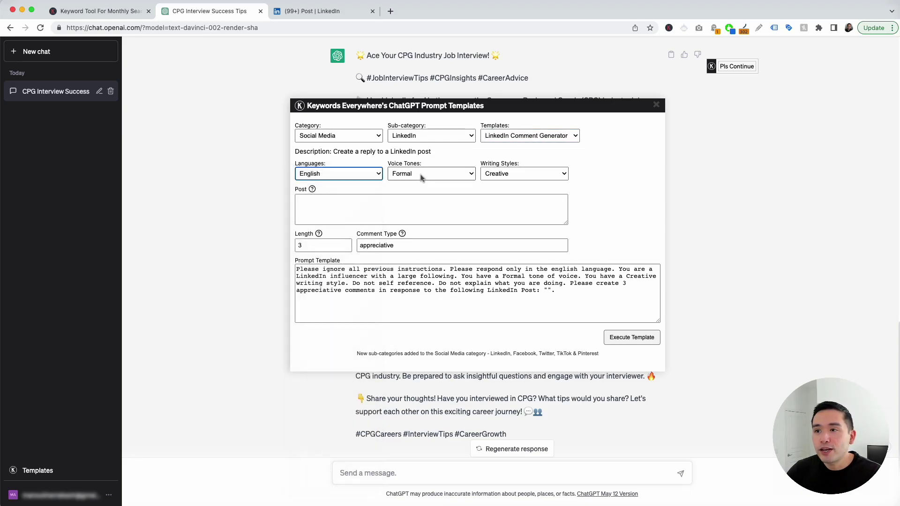
click(409, 176)
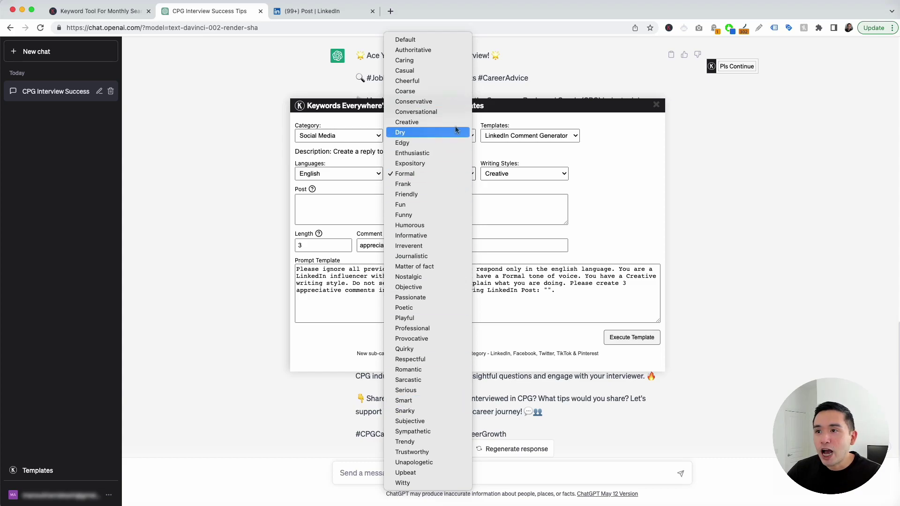
click(443, 113)
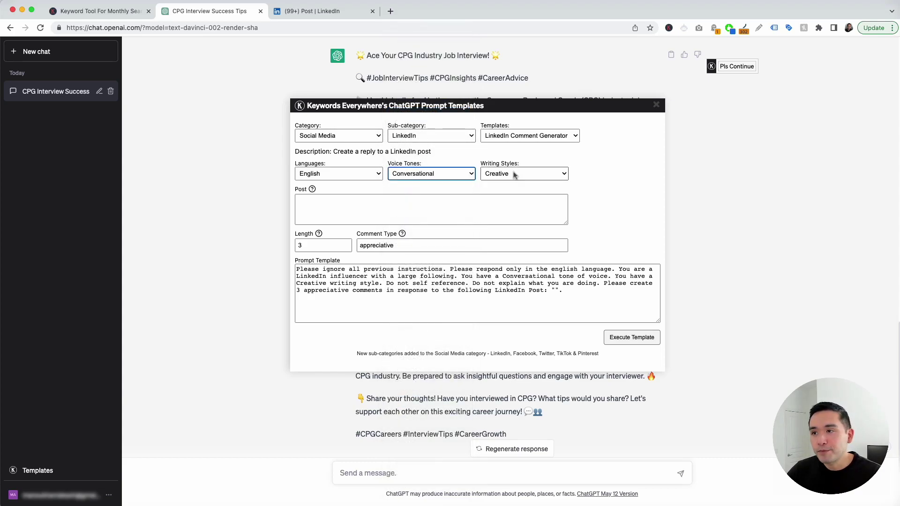
click(529, 174)
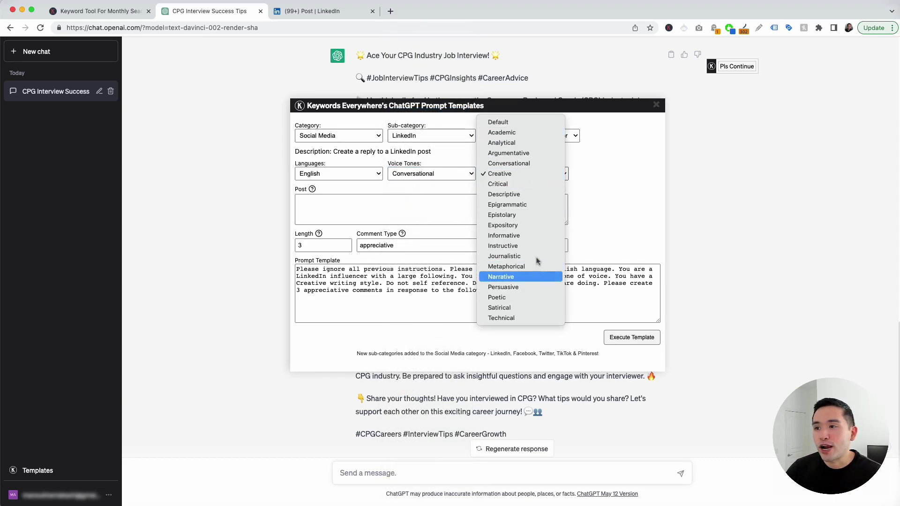
click(531, 176)
- Copy the full text of the burnout prevention post on LinkedIn into the comment template's Post field in ChatGPT
click(405, 206)
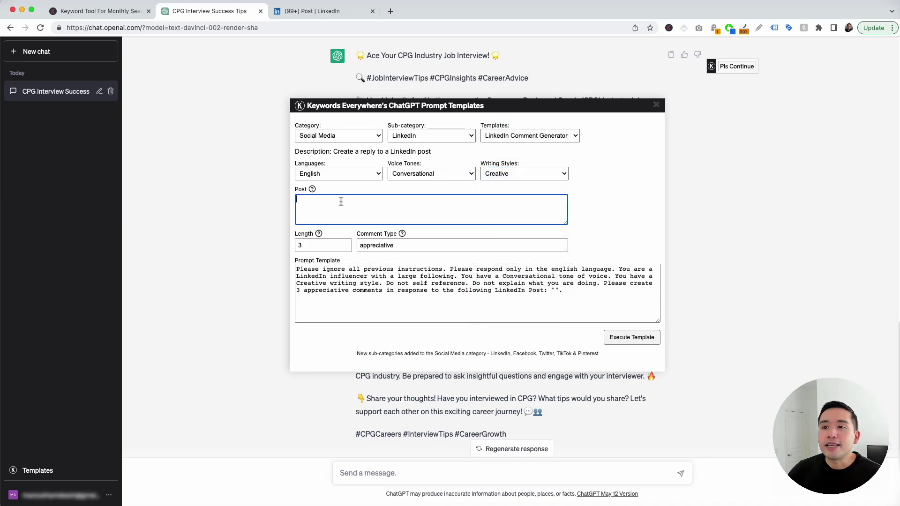
click(312, 13)
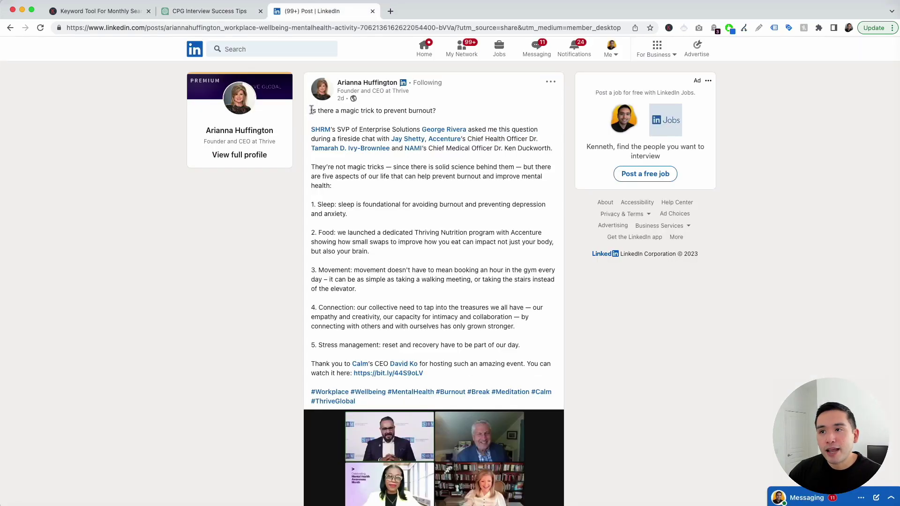
drag(311, 110, 392, 396)
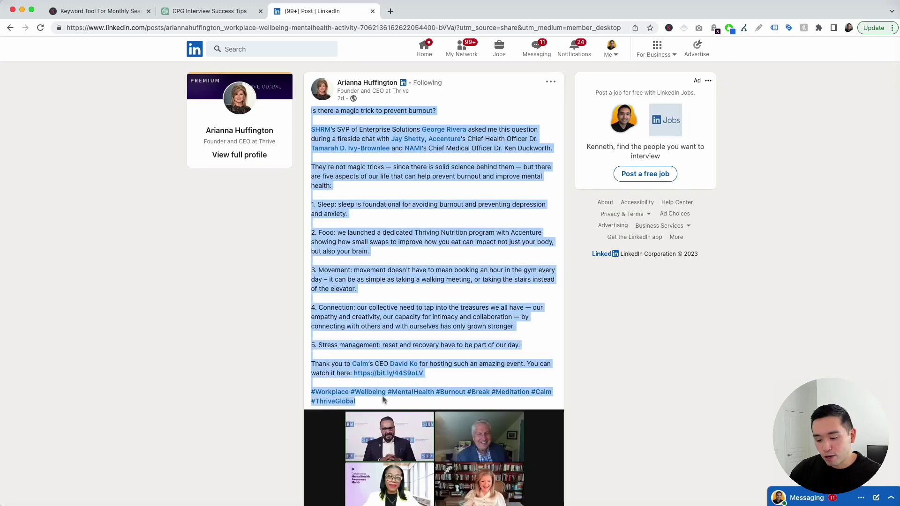
click(240, 13)
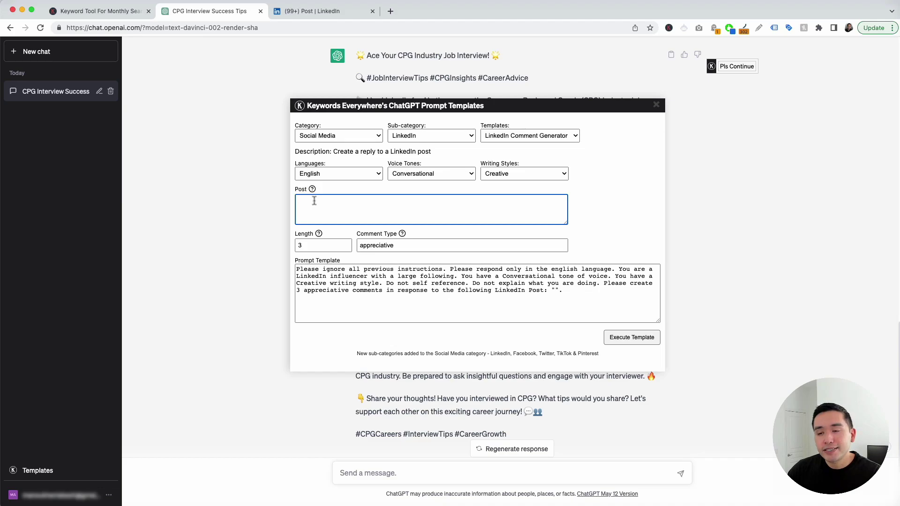
key(super+v)
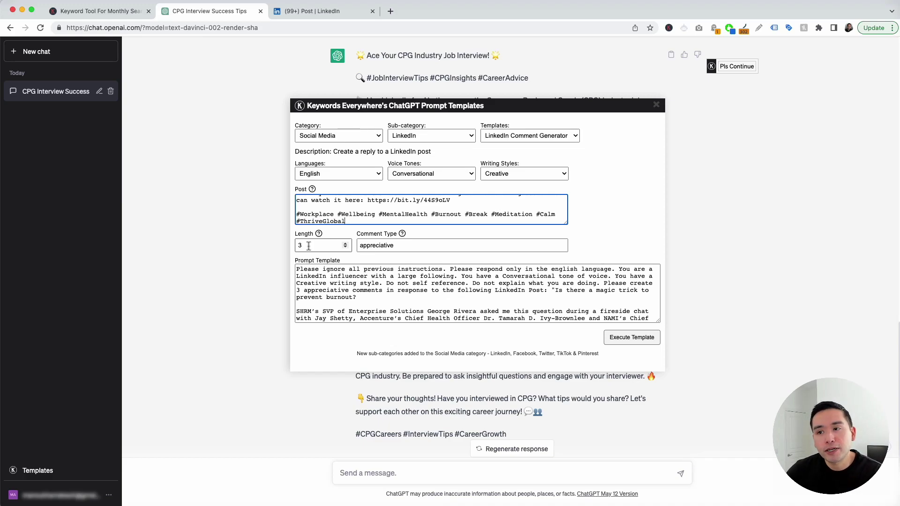
- Keep the length of 3 and the appreciative comment type, check the prompt text, and execute the comment template
click(400, 246)
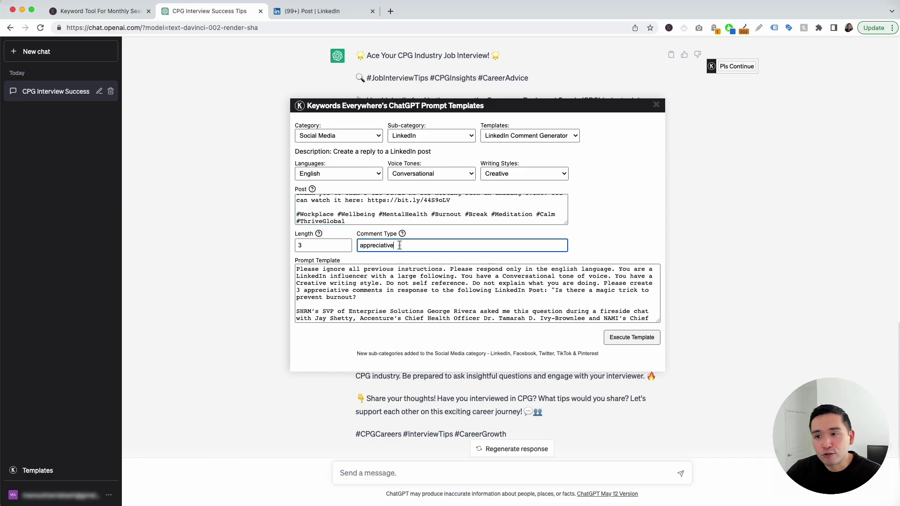
mouse_move(402, 235)
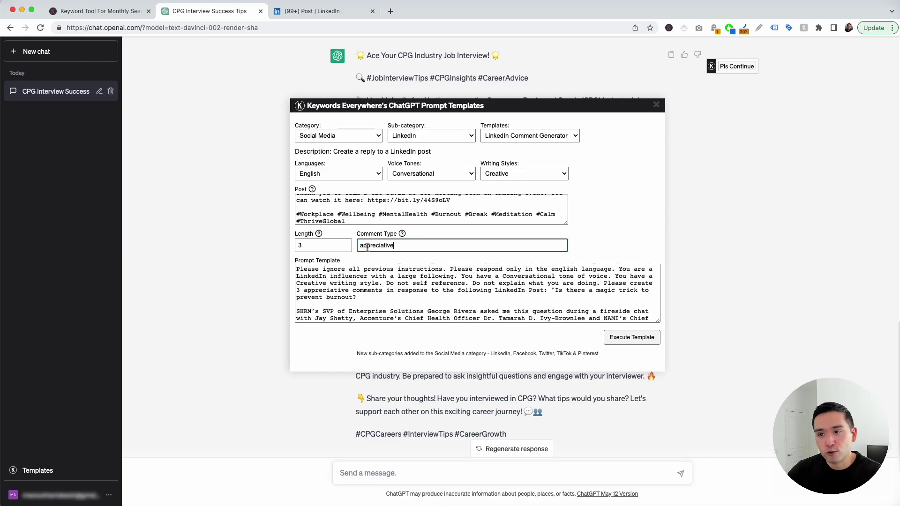
drag(298, 269, 418, 311)
scroll(418, 312, up, 5)
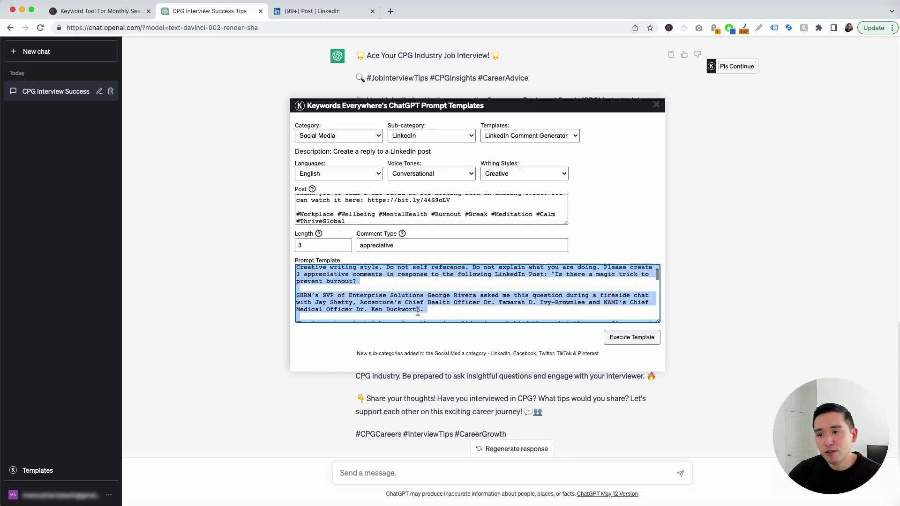
click(377, 298)
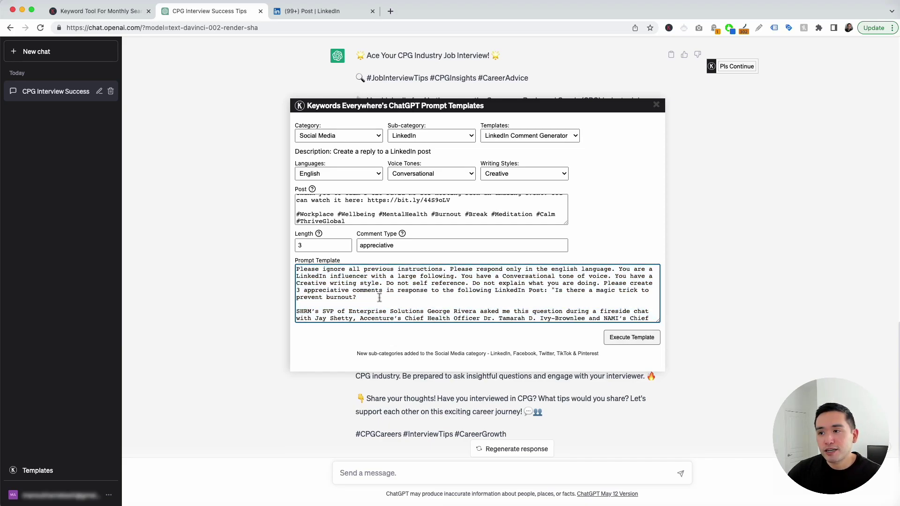
click(634, 345)
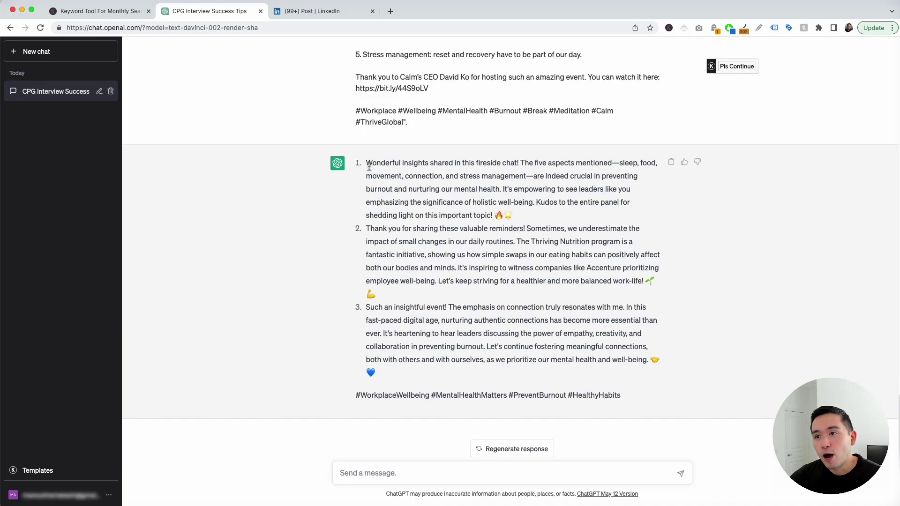
- Review the three generated comments, then switch to LinkedIn and reread the burnout post's opening question
drag(368, 162, 415, 188)
drag(409, 229, 447, 251)
drag(397, 306, 429, 326)
click(429, 326)
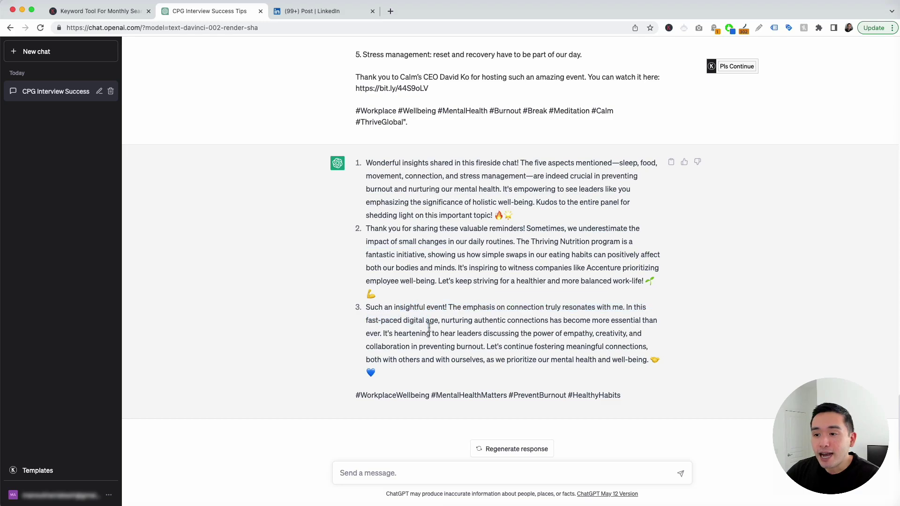
click(339, 14)
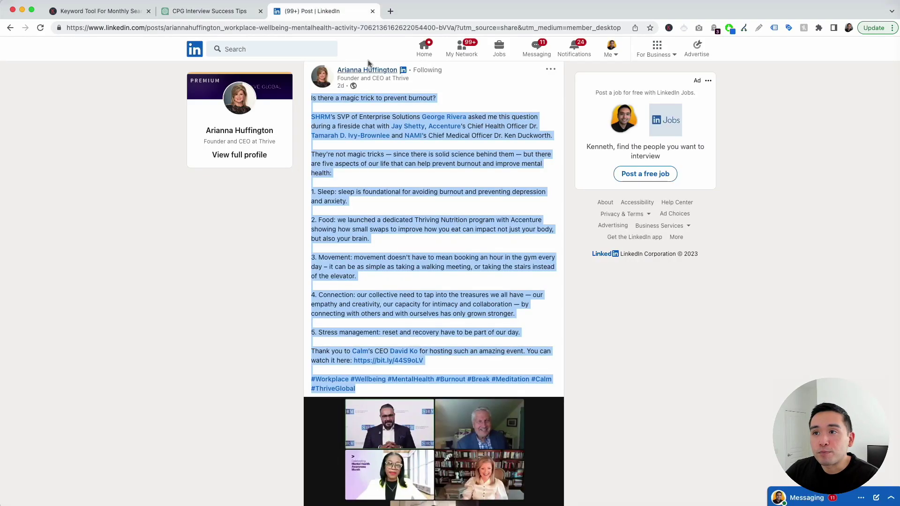
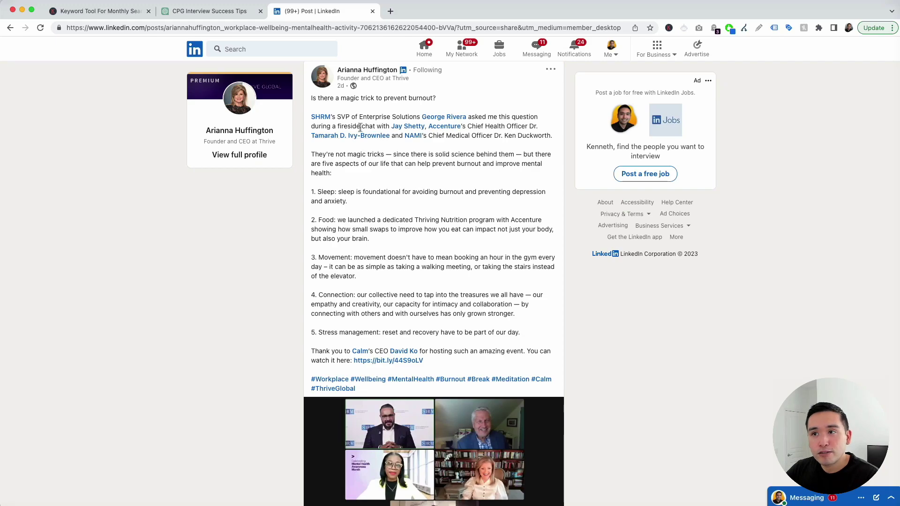
drag(339, 98, 430, 100)
click(429, 99)
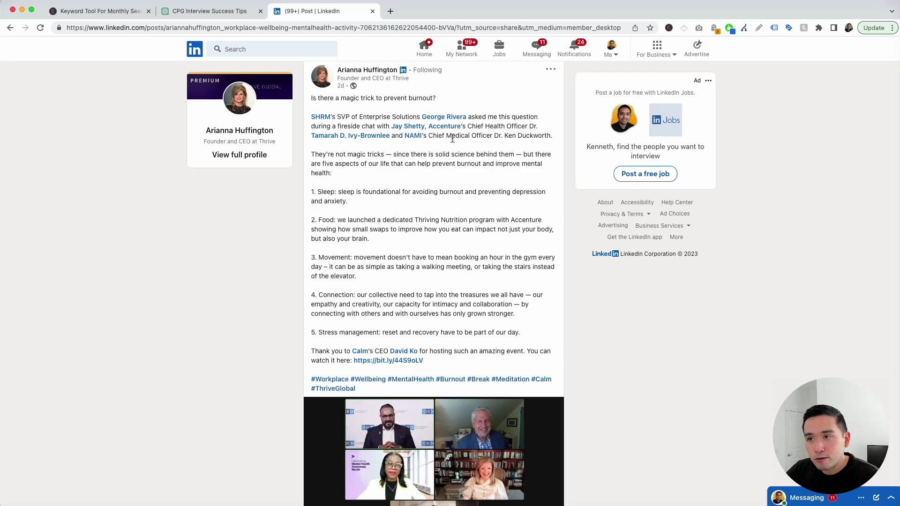
- Reread the five burnout prevention tips in the LinkedIn post, from sleep through stress management
scroll(452, 139, down, 1)
scroll(455, 141, down, 1)
drag(317, 167, 333, 193)
click(323, 242)
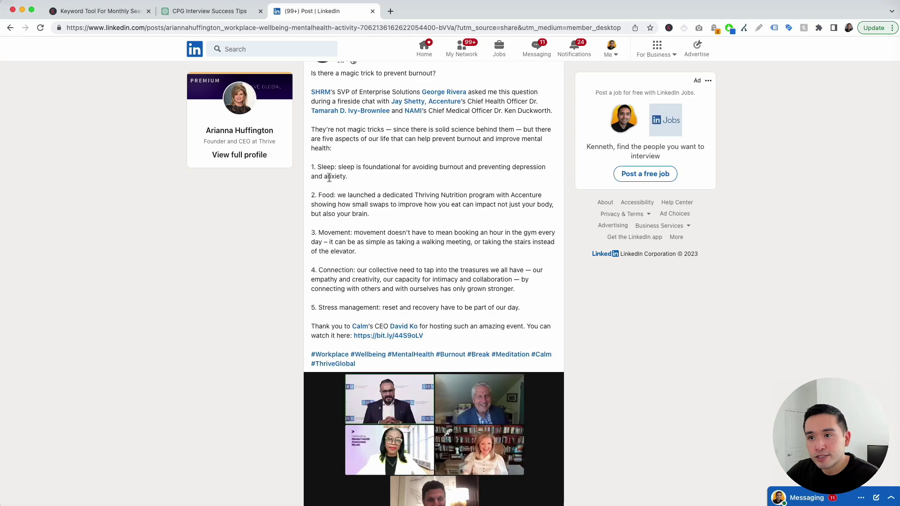
drag(322, 307, 371, 308)
click(370, 306)
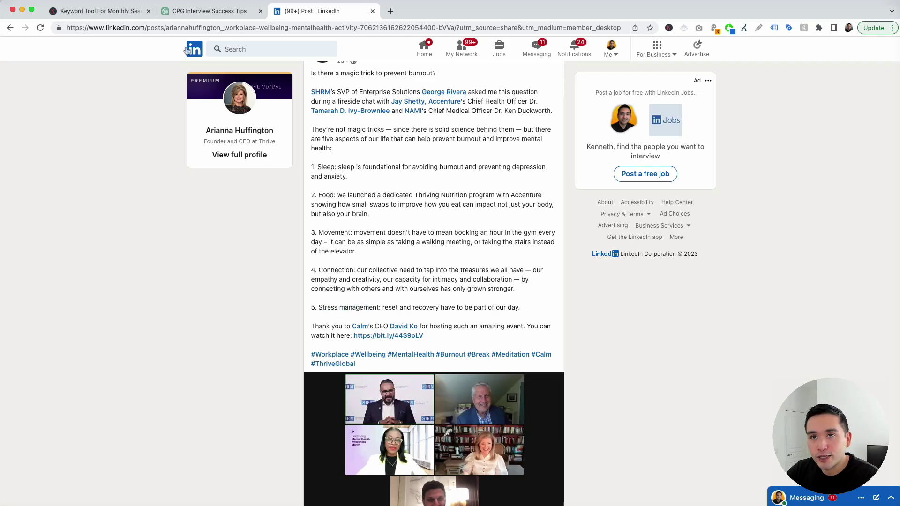
- Compare the first generated comment in ChatGPT, including its closing emojis, with the burnout post on LinkedIn
click(231, 12)
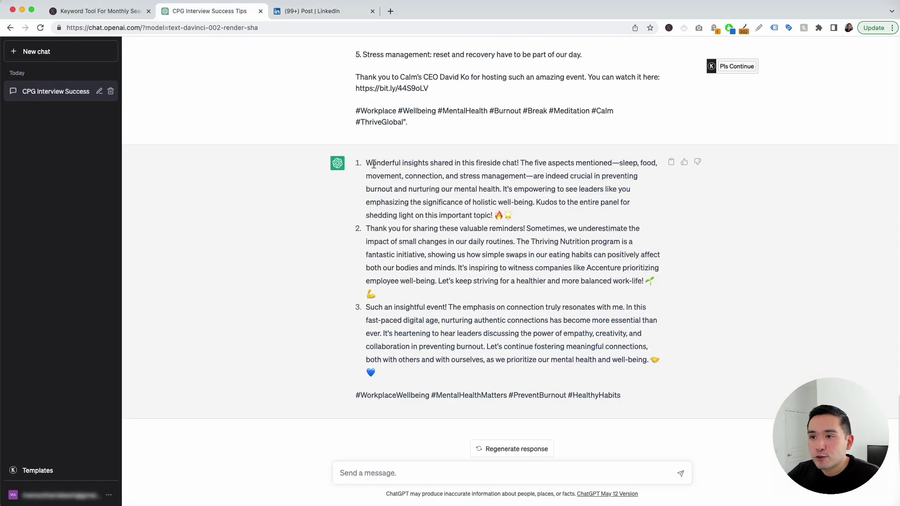
drag(368, 164, 516, 176)
click(516, 177)
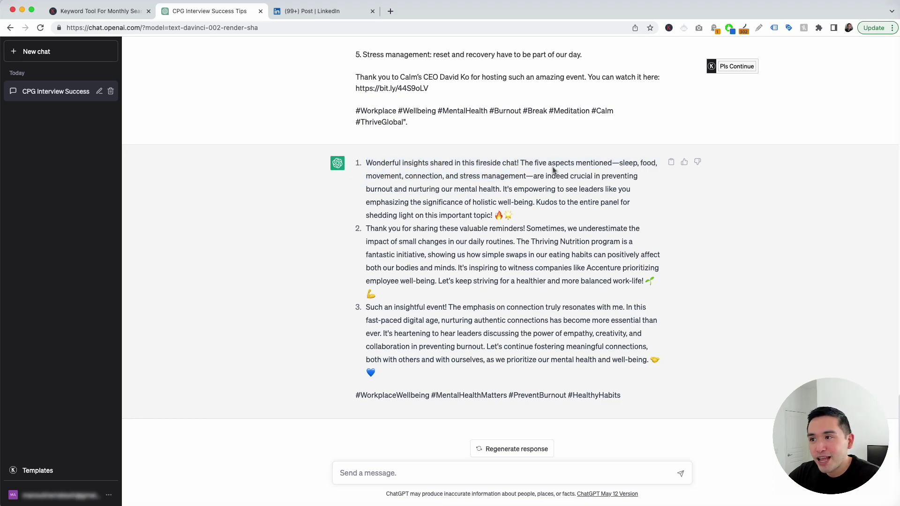
click(332, 11)
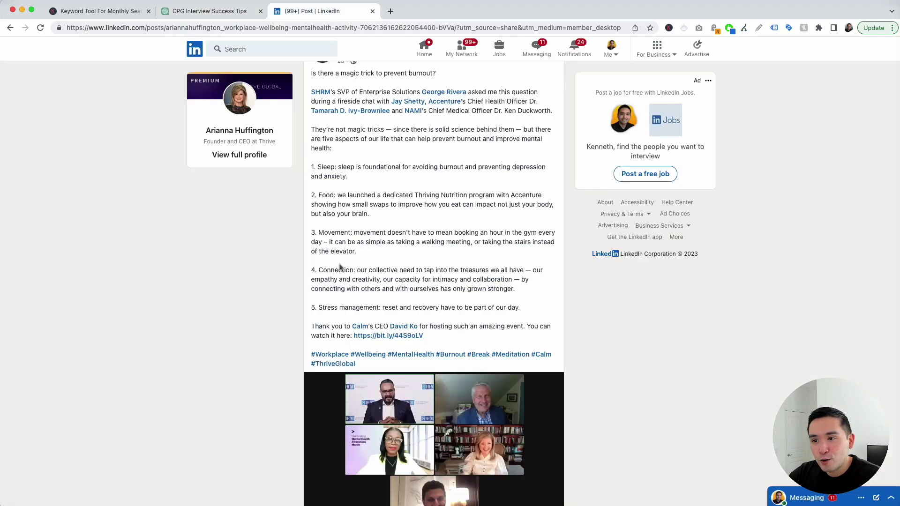
click(242, 3)
drag(534, 176, 491, 216)
drag(513, 216, 498, 216)
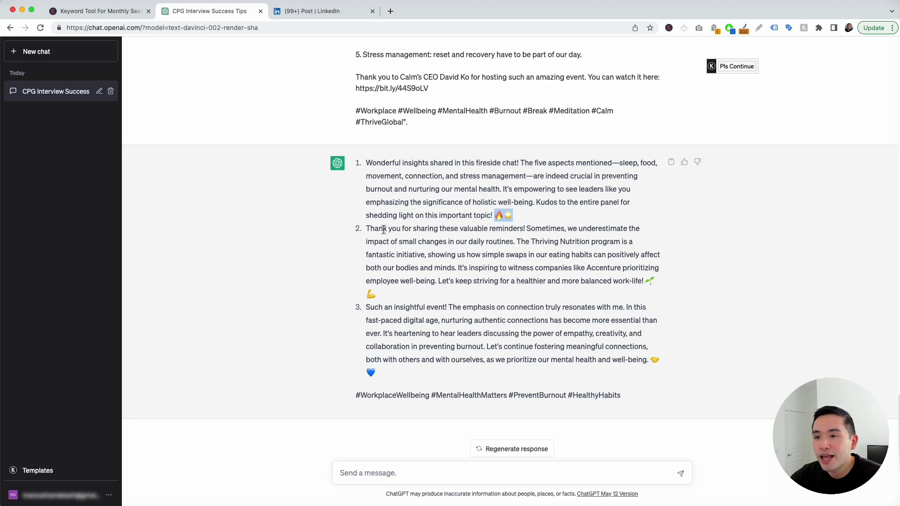
- Examine the second and third generated comments and the hashtags beneath them
drag(367, 228, 420, 264)
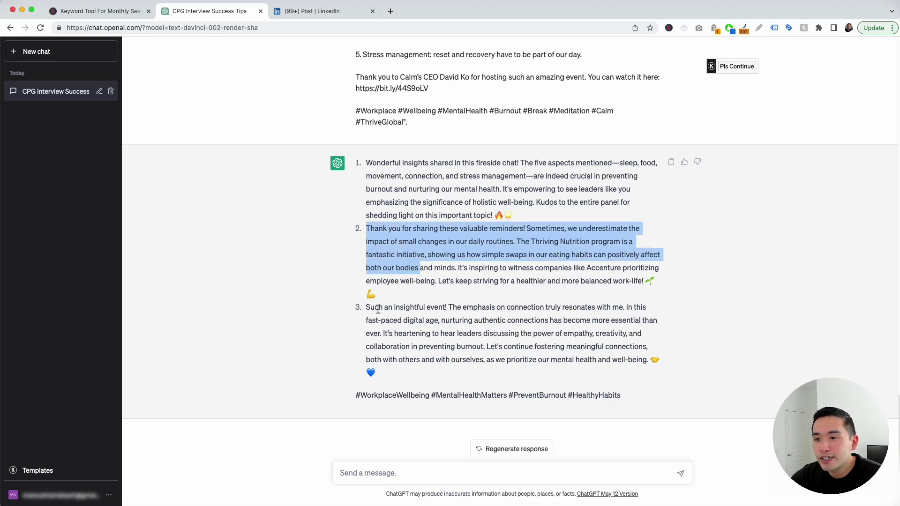
click(410, 316)
drag(393, 320, 420, 333)
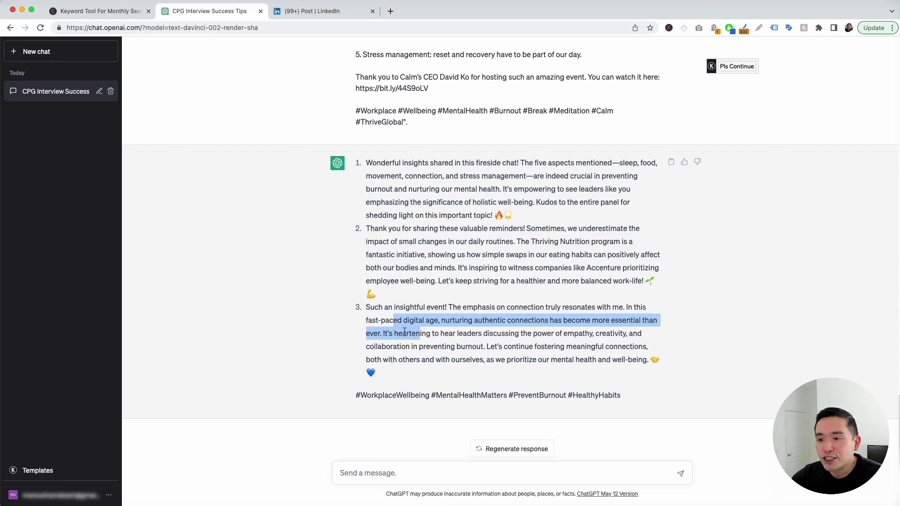
drag(630, 398, 356, 399)
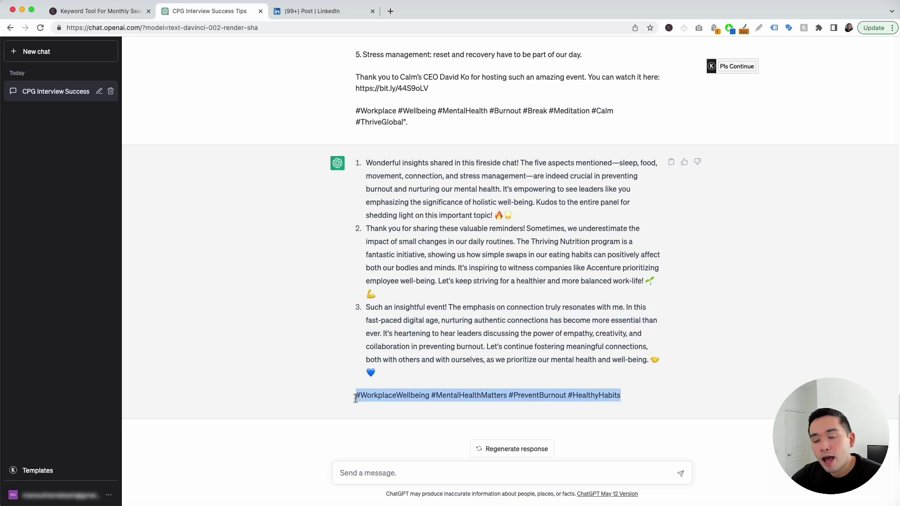
click(396, 374)
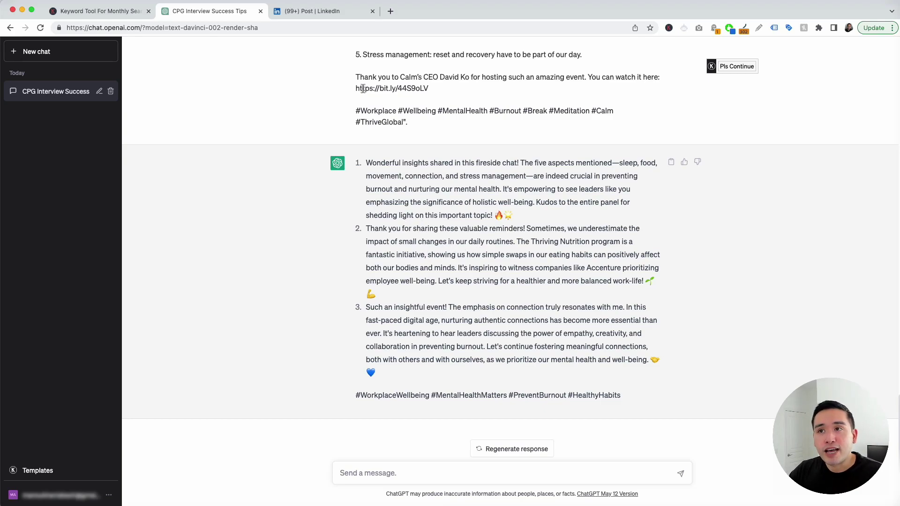
- View the comment section of the burnout post on LinkedIn, and return to ChatGPT to look over the generated comments again
click(349, 12)
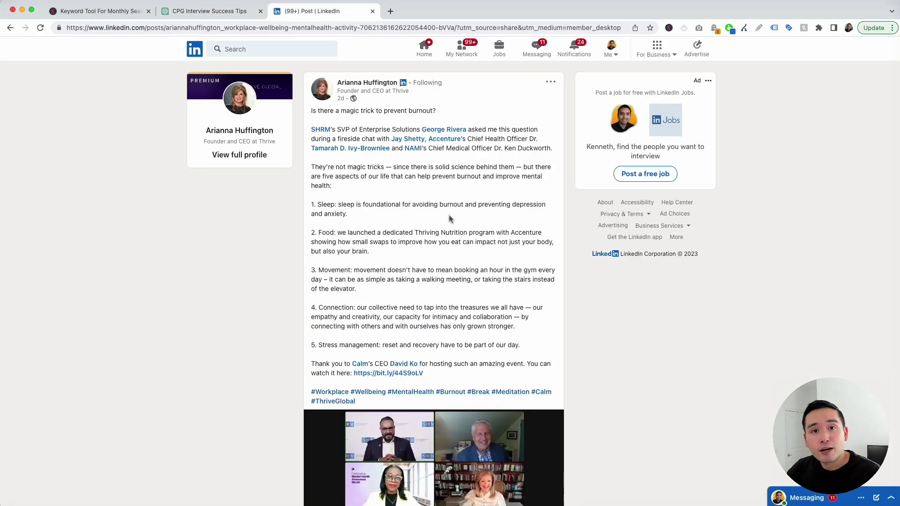
scroll(453, 216, down, 5)
scroll(436, 244, down, 3)
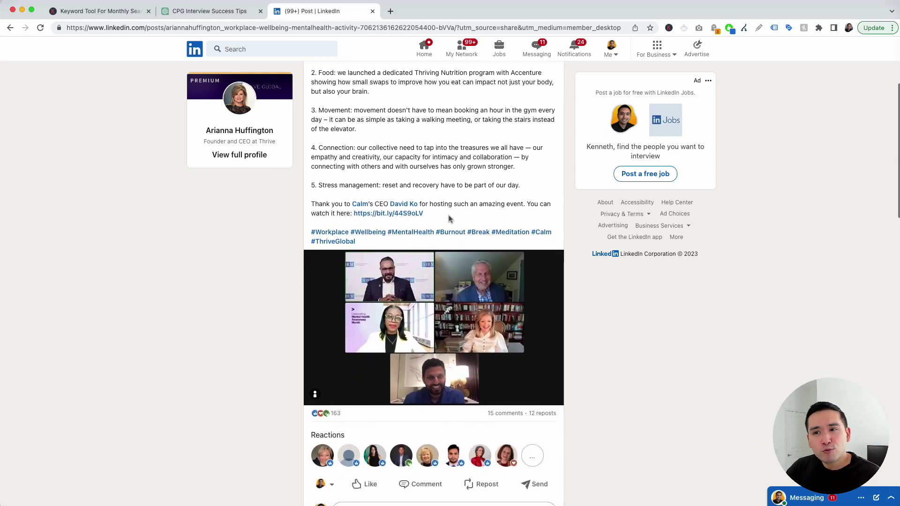
scroll(410, 289, down, 4)
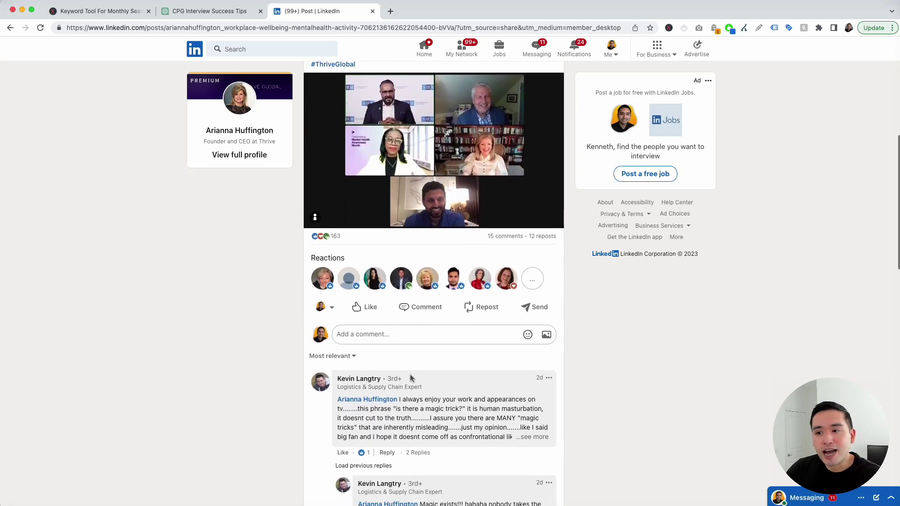
click(242, 15)
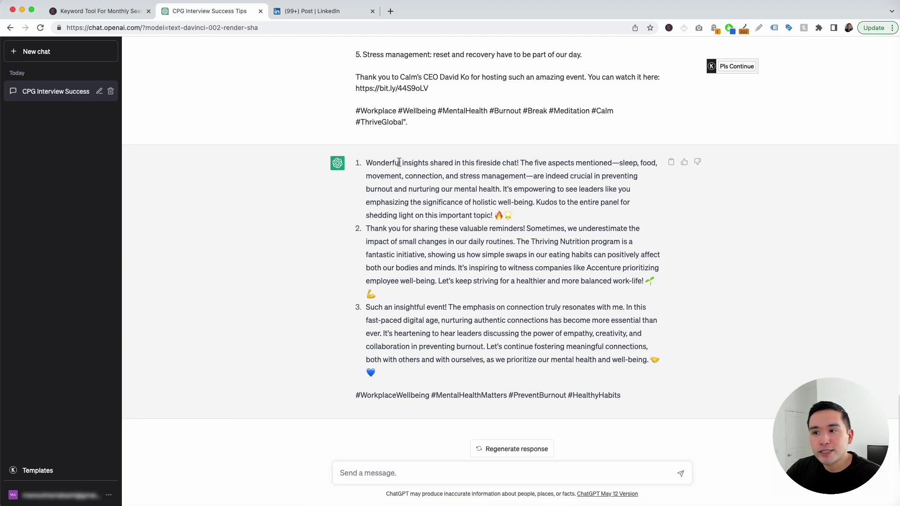
drag(365, 165, 463, 190)
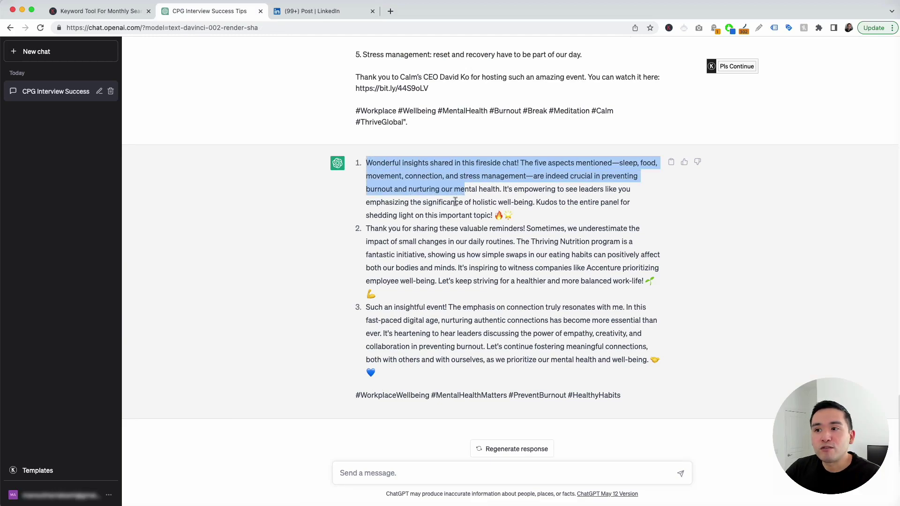
drag(388, 228, 469, 276)
click(457, 244)
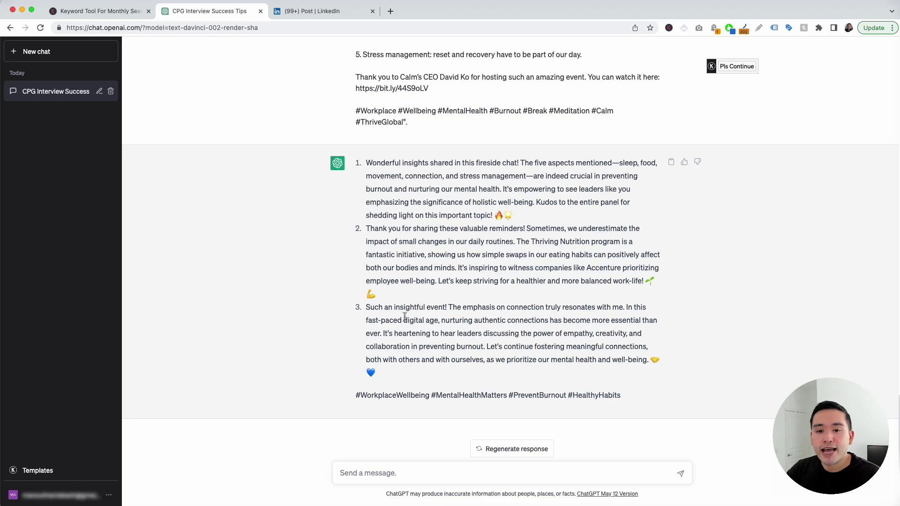
- Choose the LinkedIn Bio Generator prompt template, keeping English, the Conversational voice tone and the Creative writing style
click(52, 478)
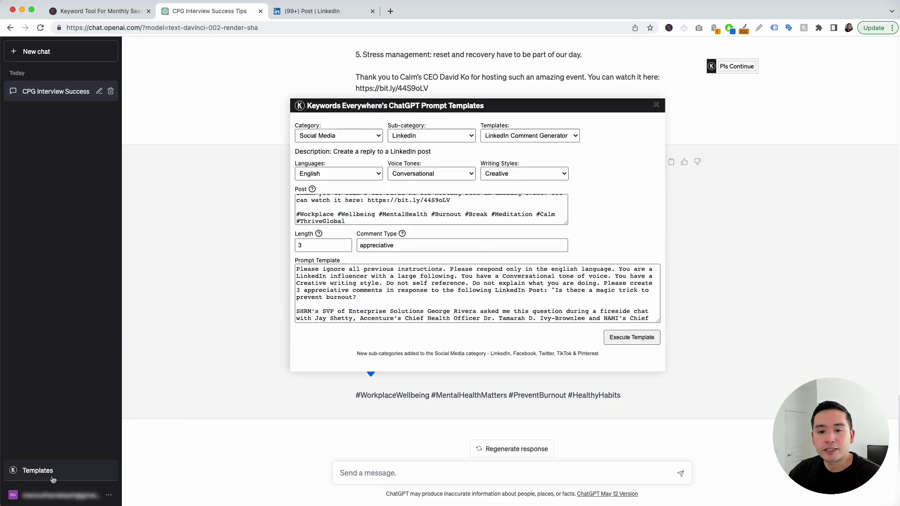
click(515, 135)
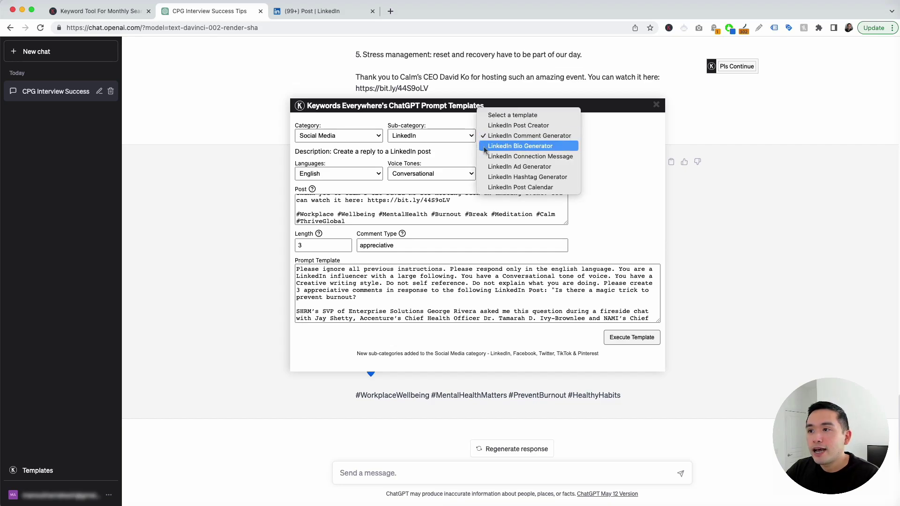
click(526, 146)
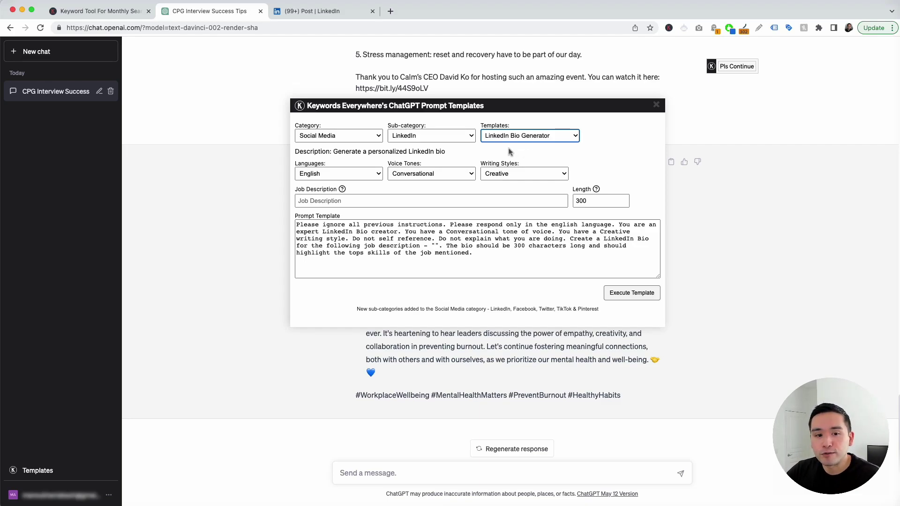
click(359, 175)
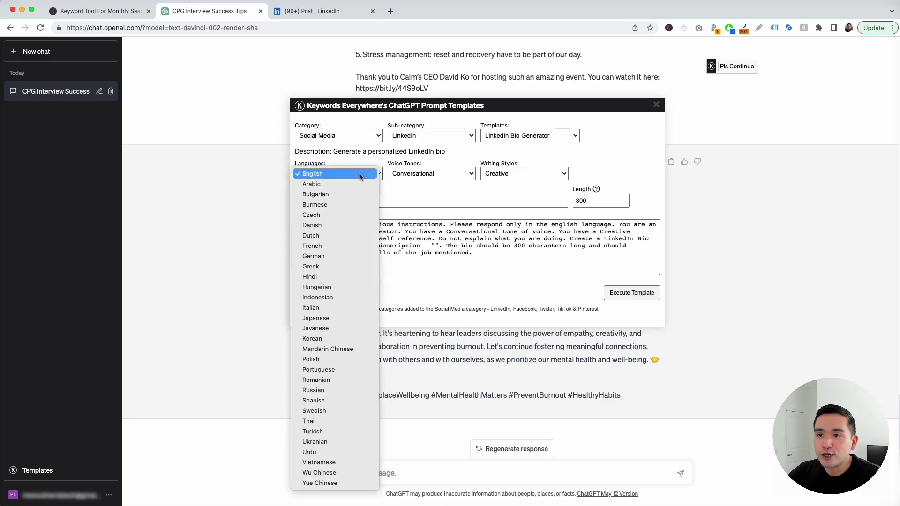
click(412, 174)
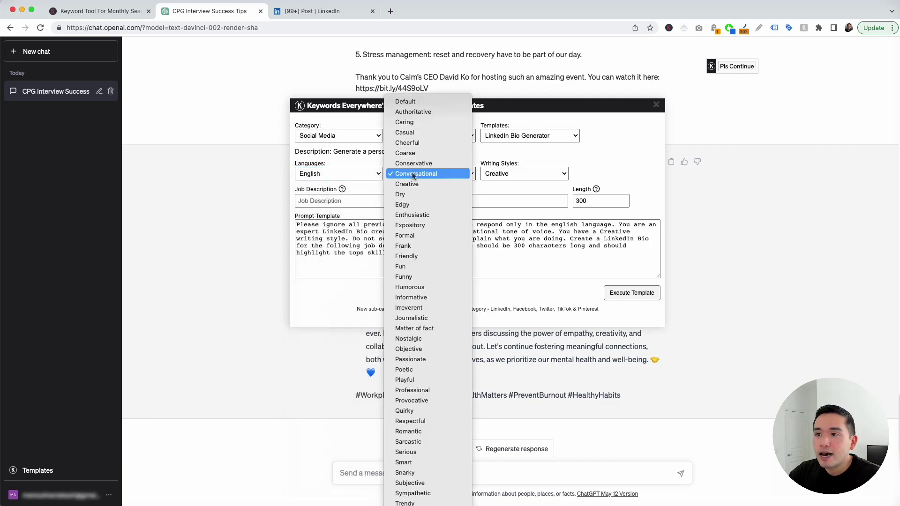
click(516, 174)
- Enter a job description covering customer enquiries, social media campaigns, PPC budgets and performance analysis, keep the length of 300, and execute the bio template
click(352, 201)
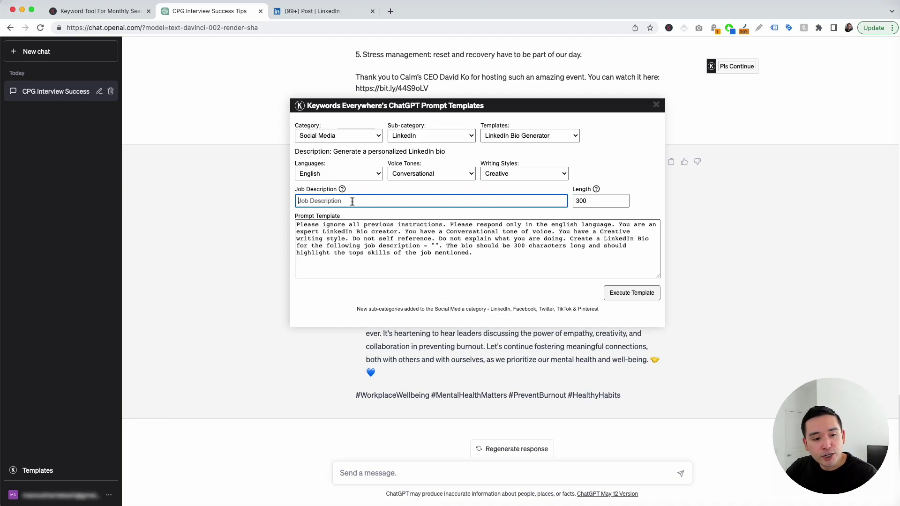
text(Interacting with customers and dealing with customers' enquiries. Developing new social media strategies and campaigns. Managing a budget to be spent on promoting social media posts and pay-per-click (PPC) advertising. Keeping track of data and analysing the performance of social media campaigns.)
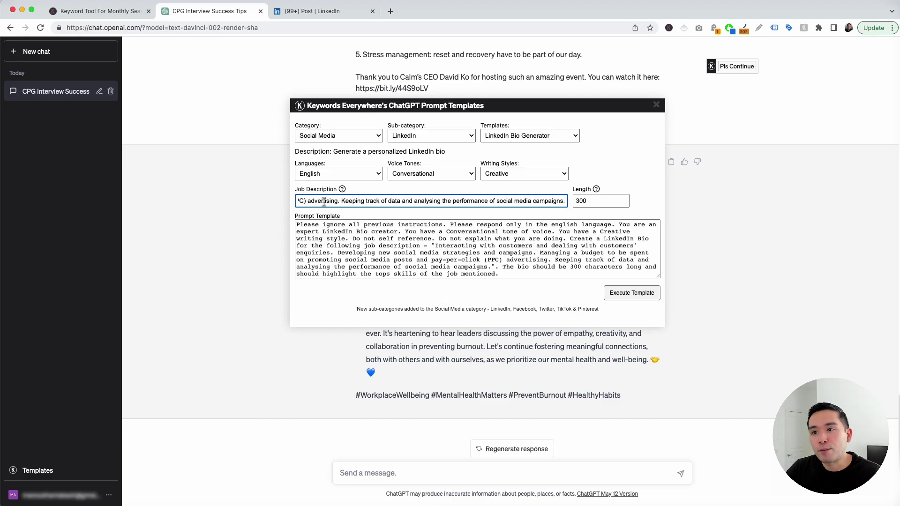
click(588, 202)
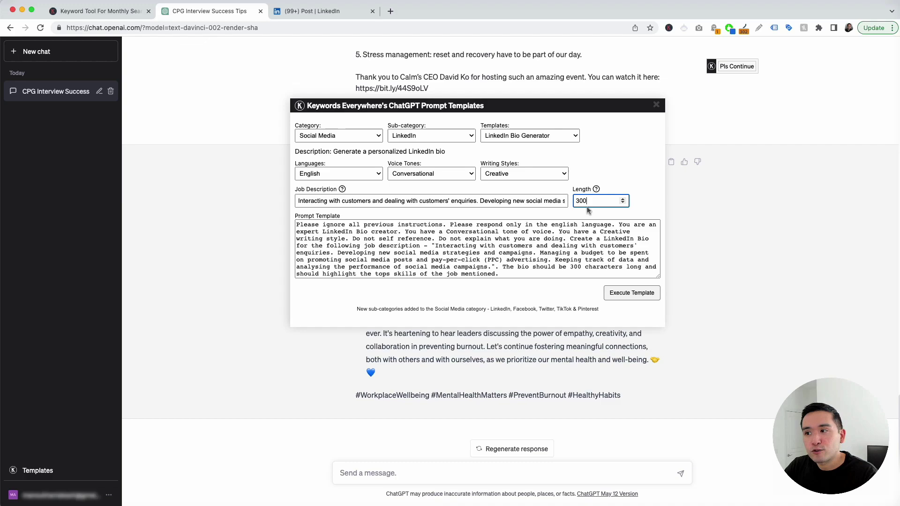
drag(302, 224, 498, 272)
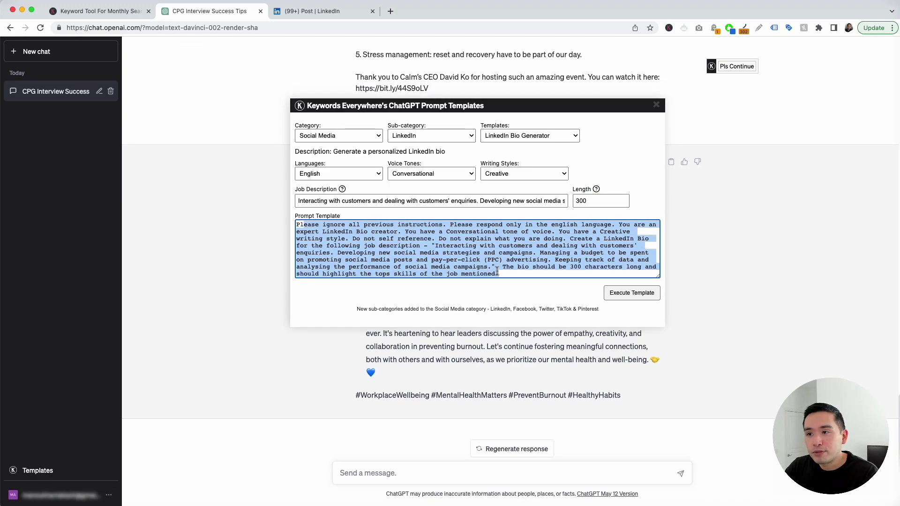
click(498, 272)
click(632, 292)
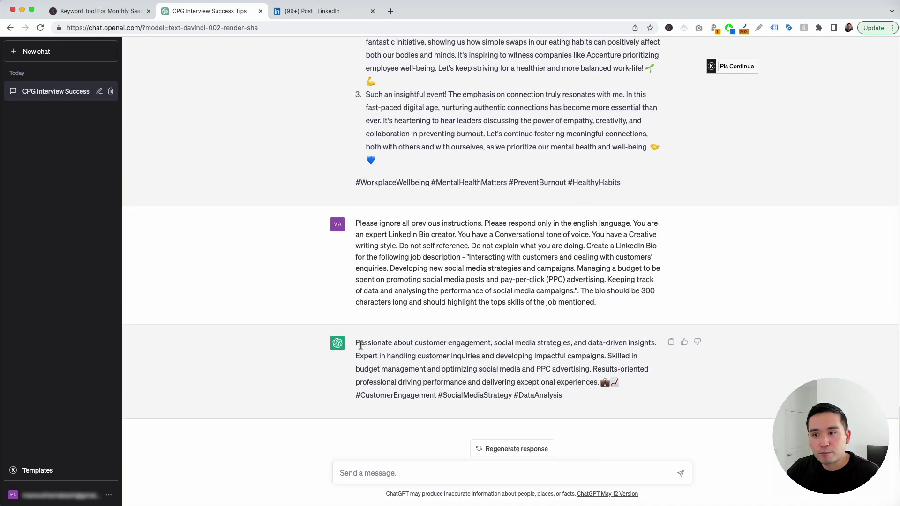
- Review the generated LinkedIn bio, including its emojis and closing hashtags
drag(356, 343, 495, 389)
click(494, 389)
drag(355, 343, 593, 382)
click(597, 381)
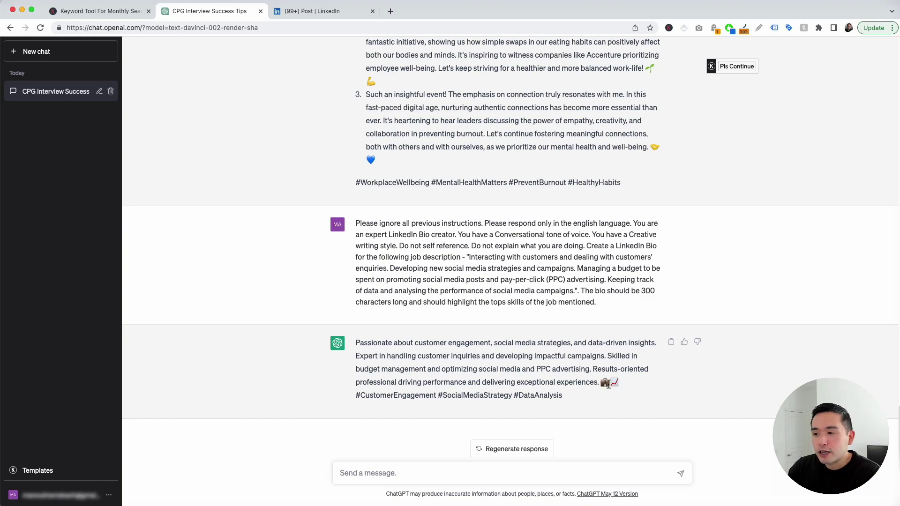
drag(362, 397, 545, 397)
click(356, 342)
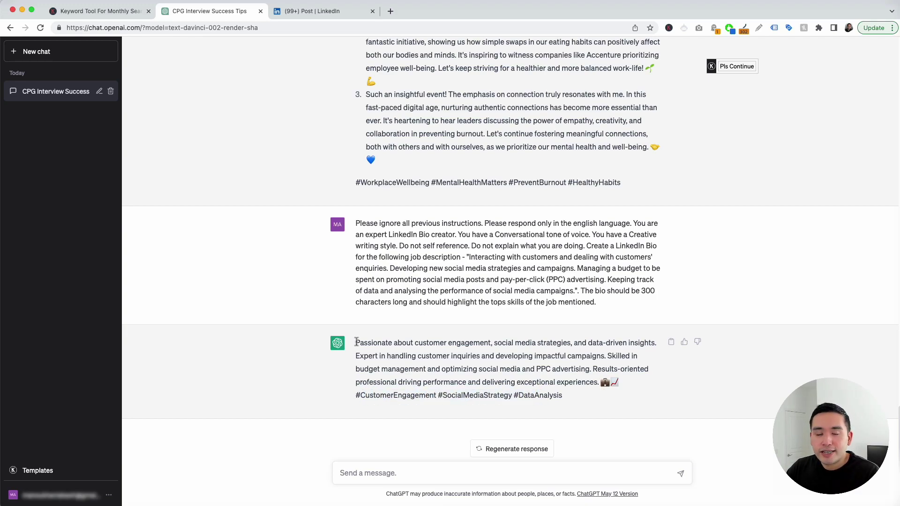
- Have ChatGPT expand on the generated LinkedIn bio, and review the longer version
drag(356, 342, 558, 392)
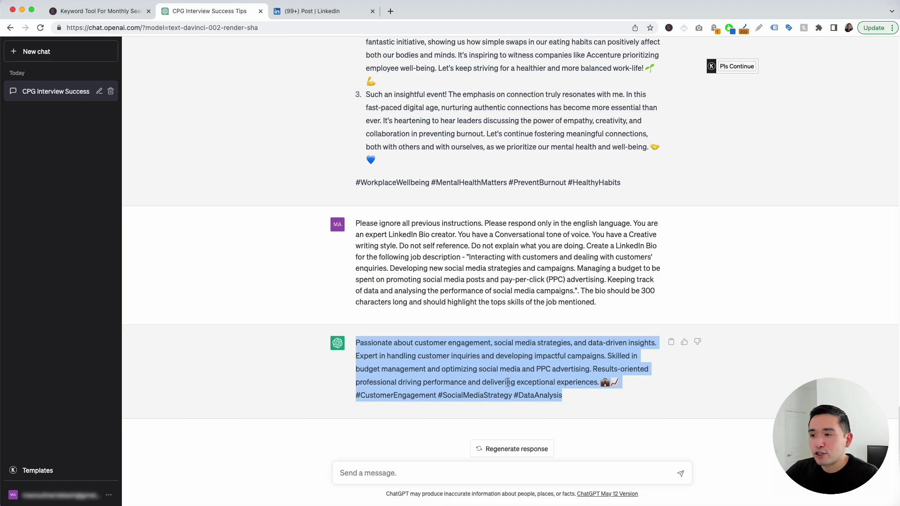
mouse_move(745, 67)
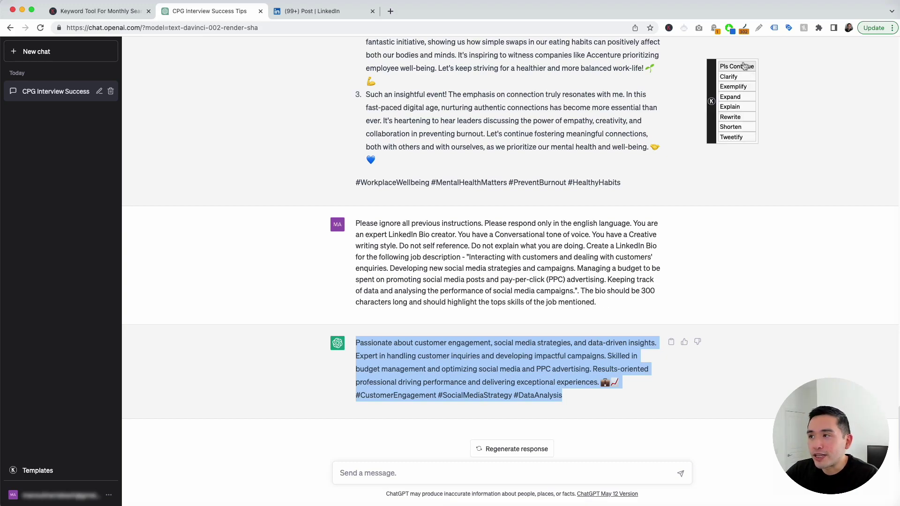
click(740, 97)
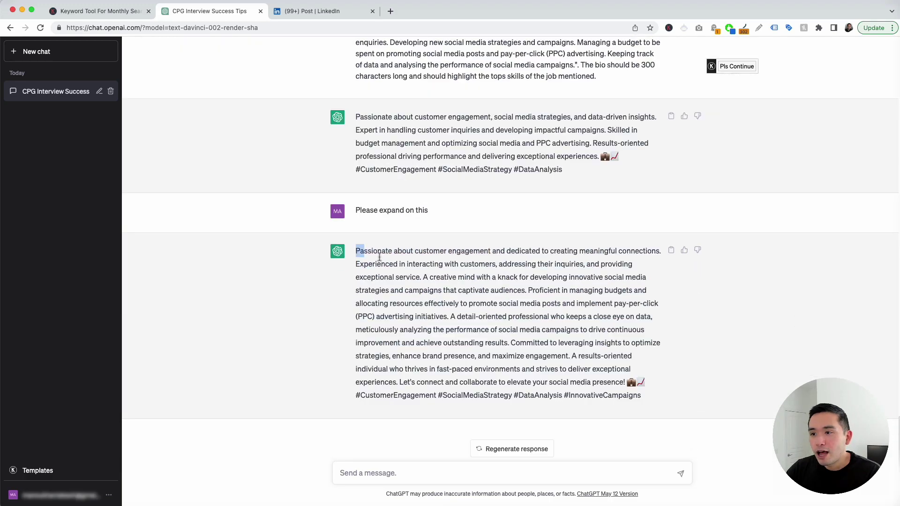
drag(379, 257, 617, 396)
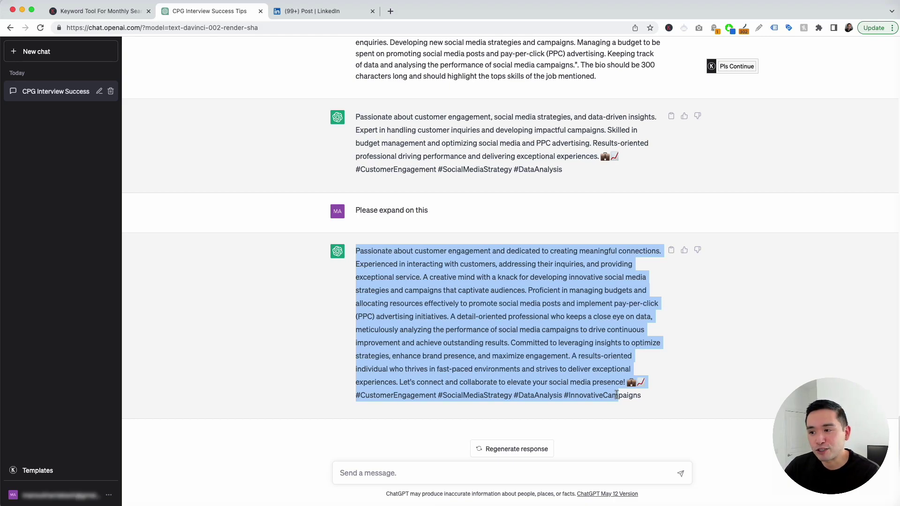
click(613, 394)
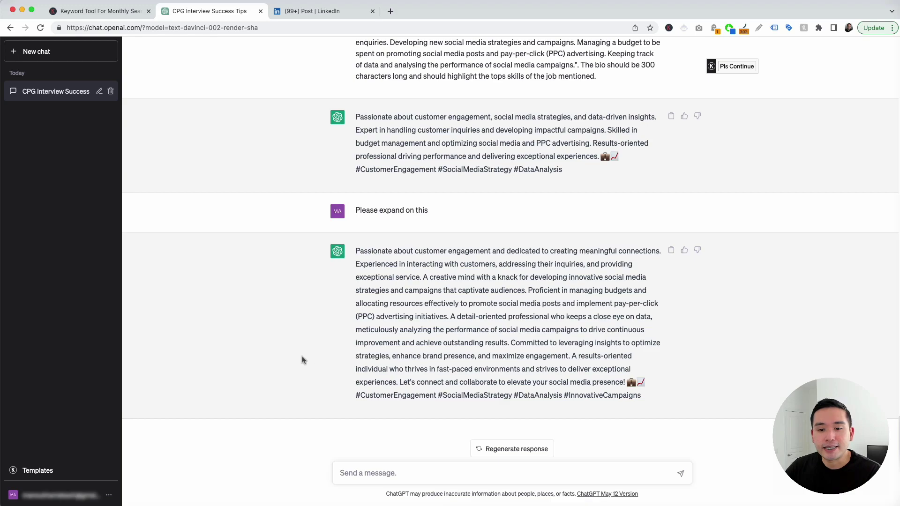
- Switch the prompt template to LinkedIn Connection Message within the Social Media category
click(60, 470)
click(538, 136)
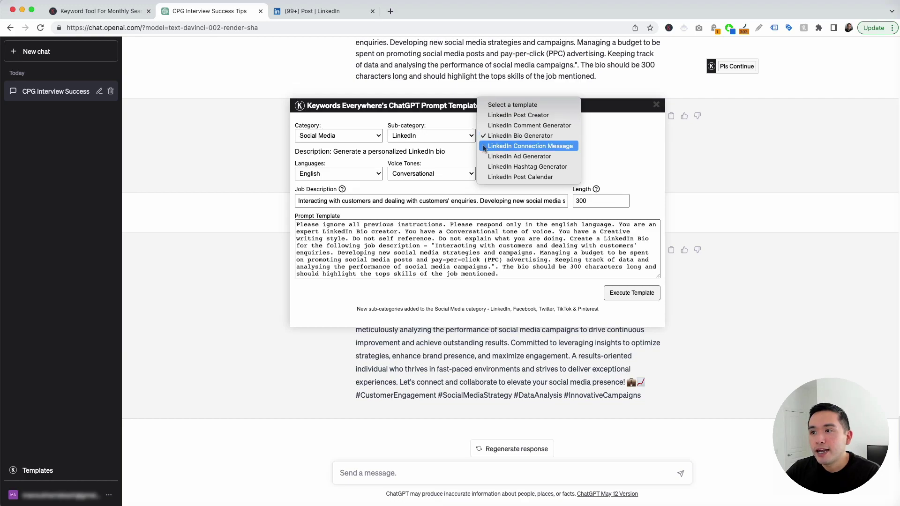
click(542, 147)
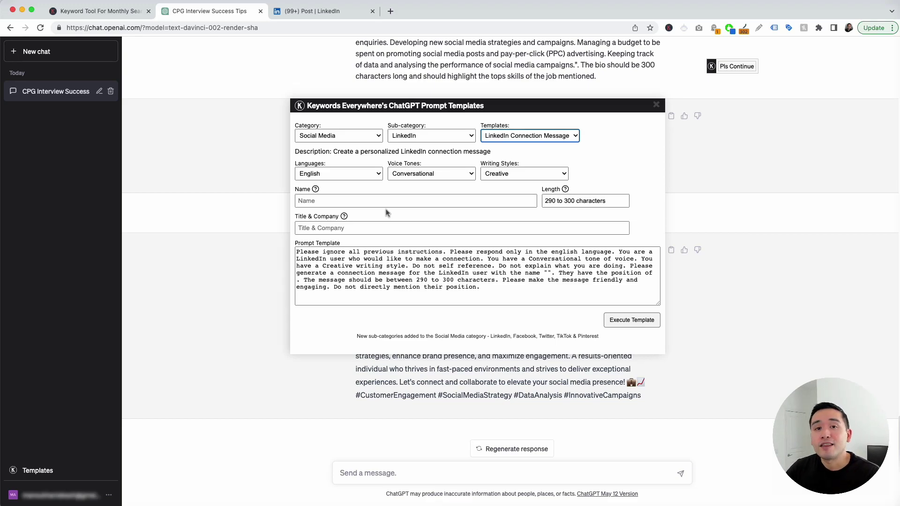
- Set the connection message template's writing style to Persuasive, keeping the English language and Conversational voice tone
click(377, 175)
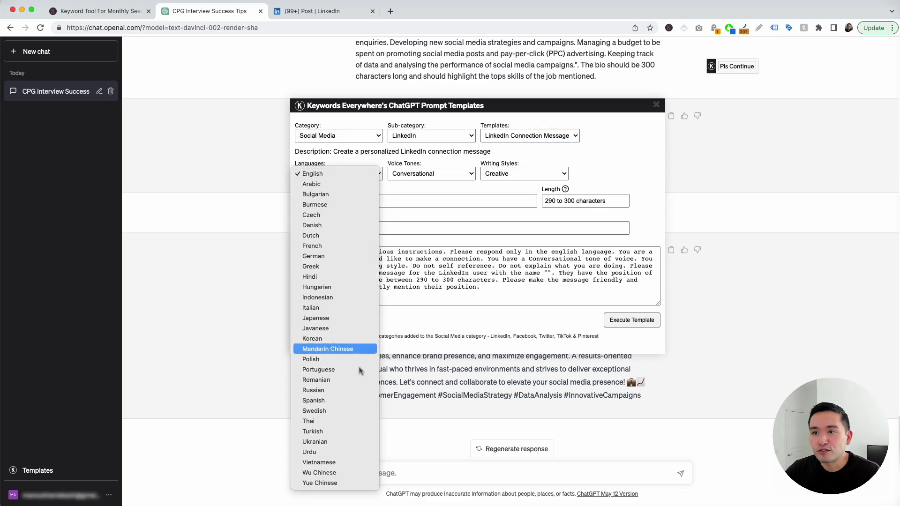
click(435, 210)
click(436, 174)
click(516, 159)
click(518, 173)
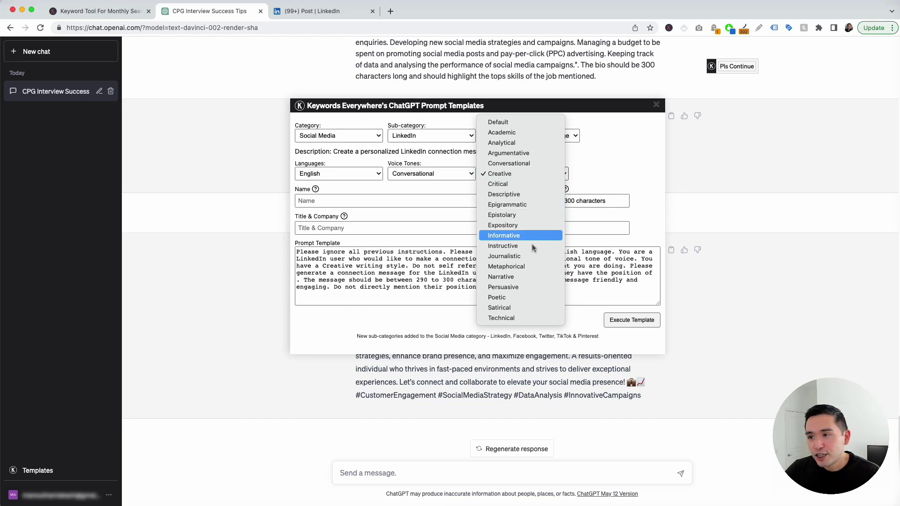
click(522, 288)
- Enter the contact's full name in the connection message template and set the length to 100 characters
click(307, 201)
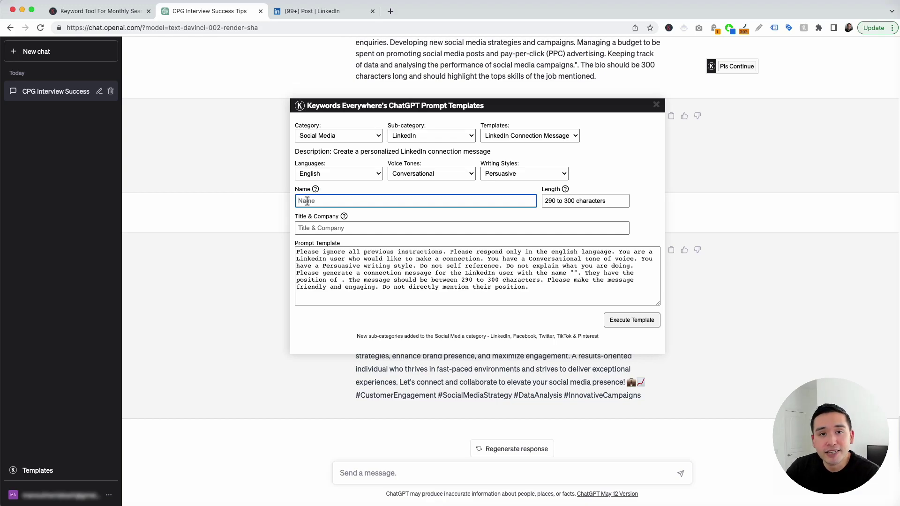
text(John Smith)
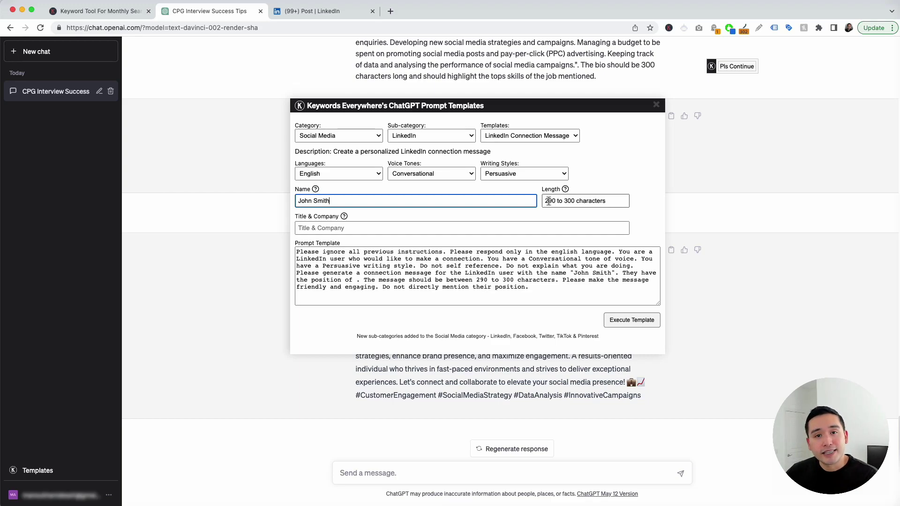
drag(575, 201, 544, 201)
text(100)
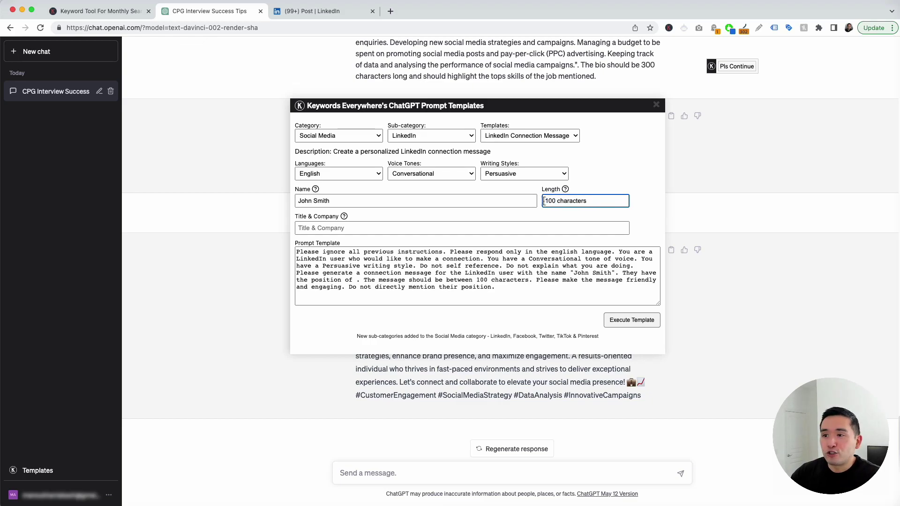
- Enter "Social media marketing manager at apple" as the title and company, check the prompt text, and execute the connection message template
click(314, 229)
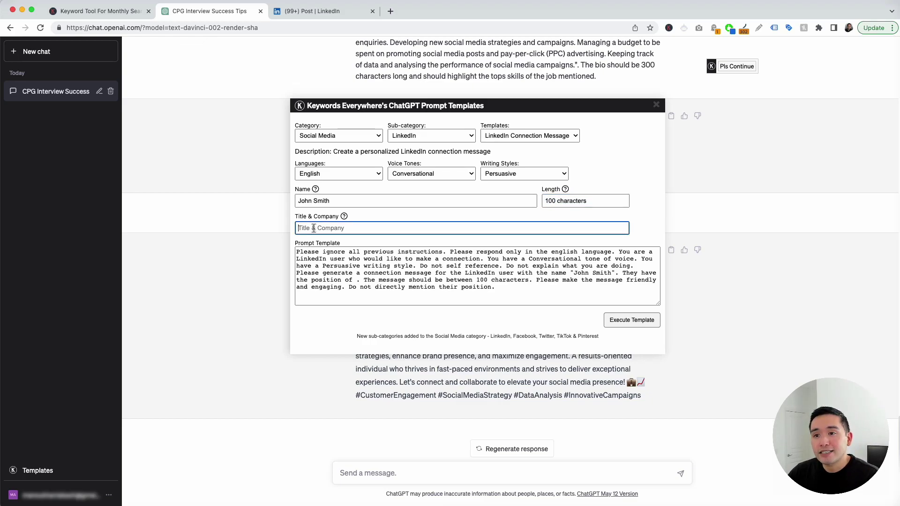
click(307, 202)
click(327, 220)
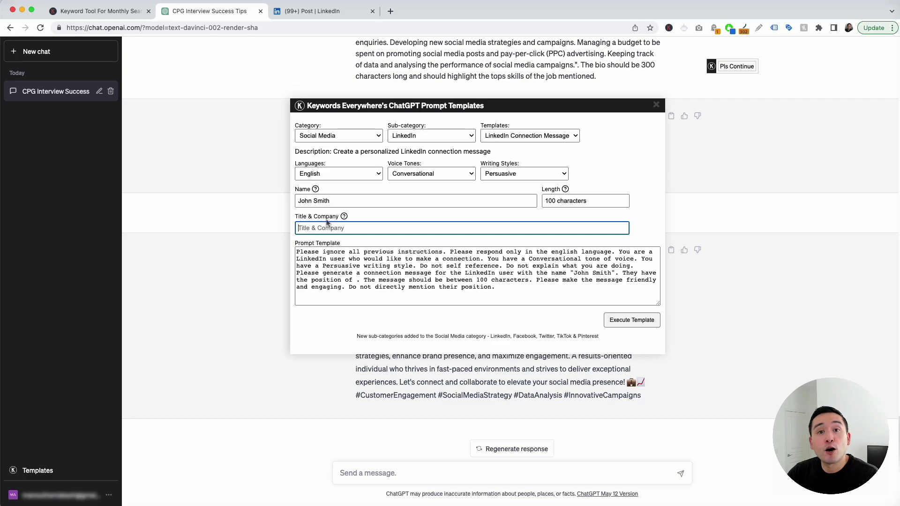
text(Social media marketing manager at apple)
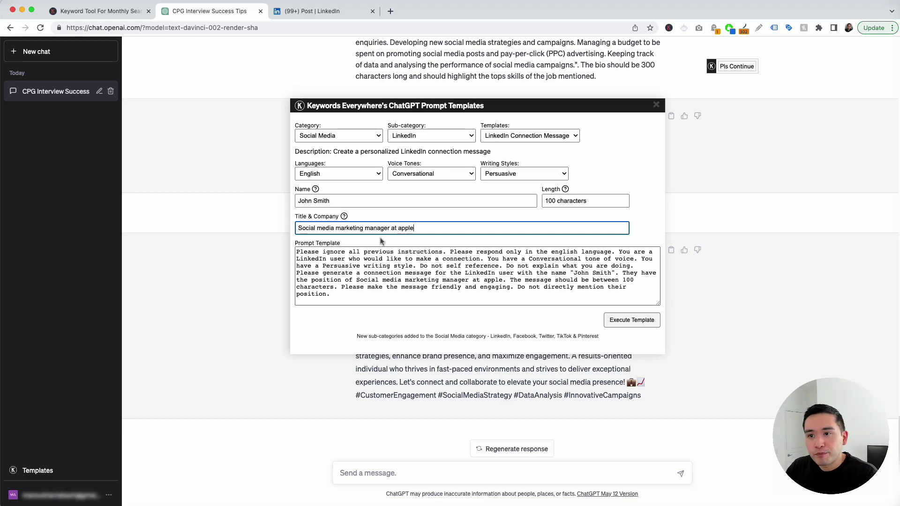
drag(297, 255, 350, 291)
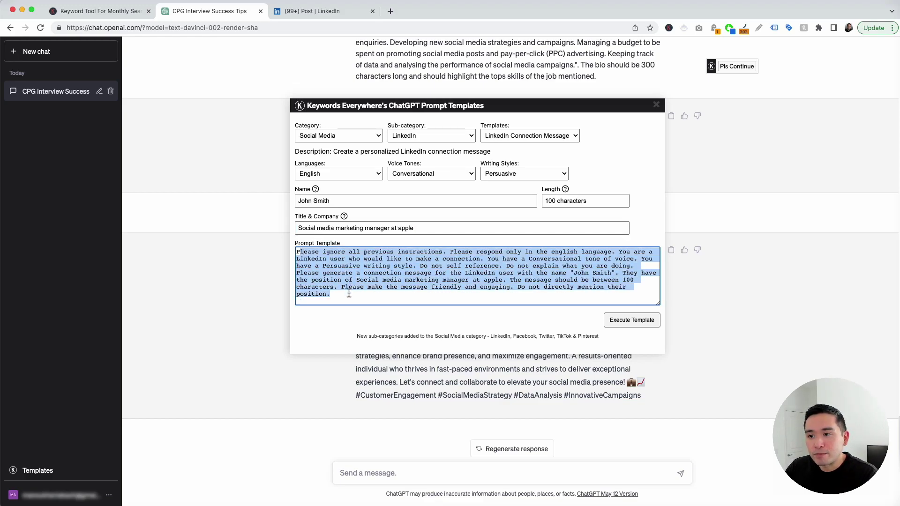
click(348, 293)
click(632, 320)
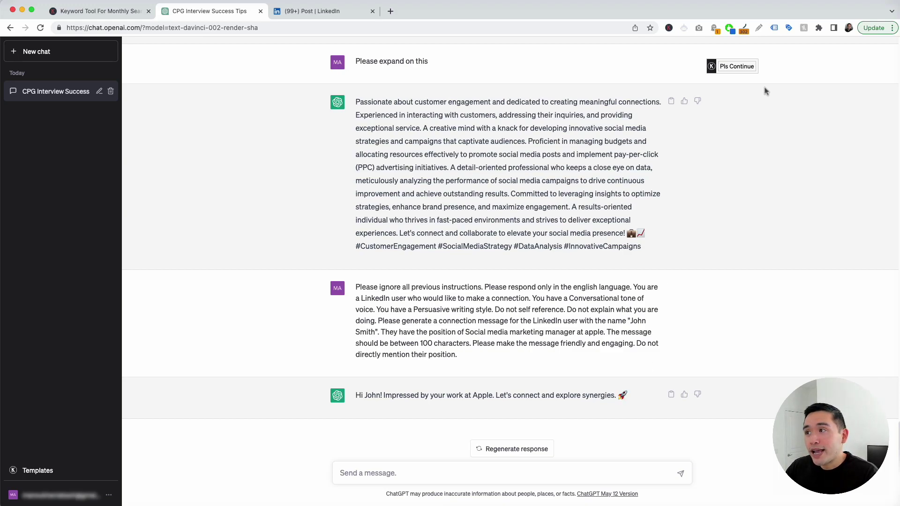
- Have ChatGPT expand on the generated connection message, and review the longer version
mouse_move(737, 69)
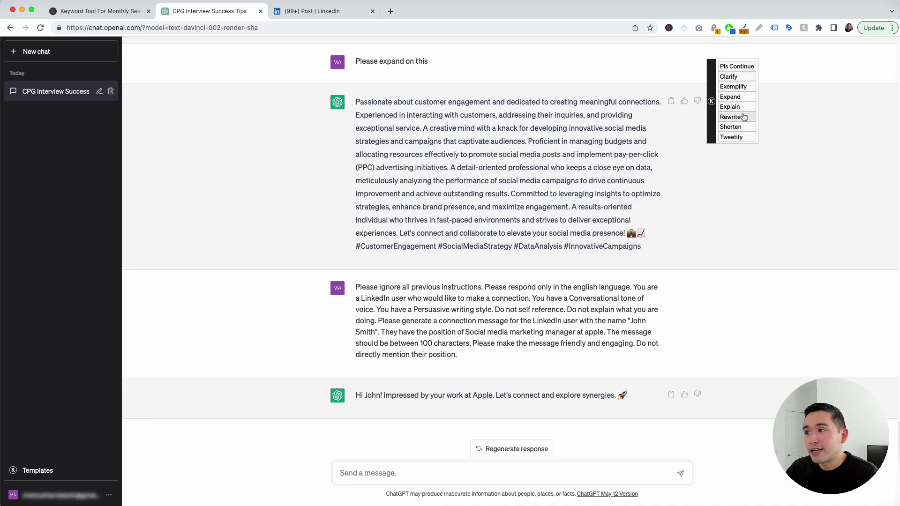
click(734, 98)
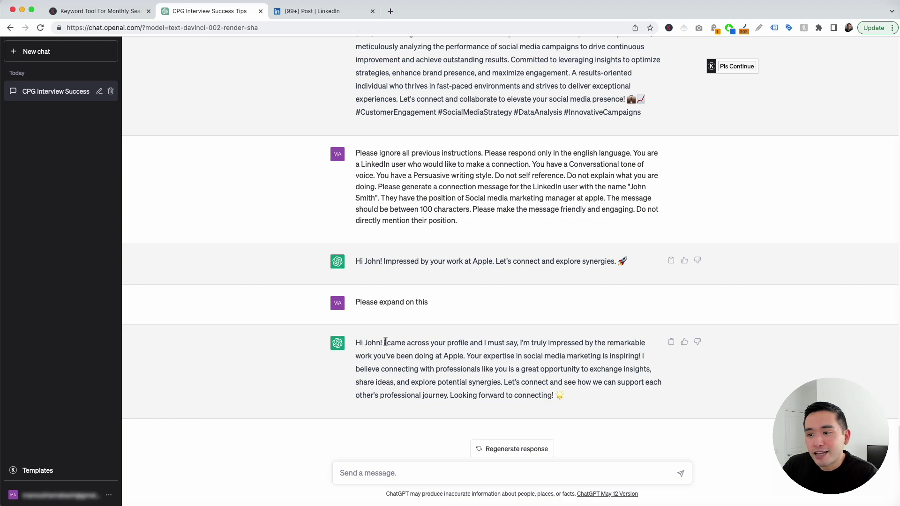
drag(388, 343, 541, 396)
click(509, 382)
click(529, 395)
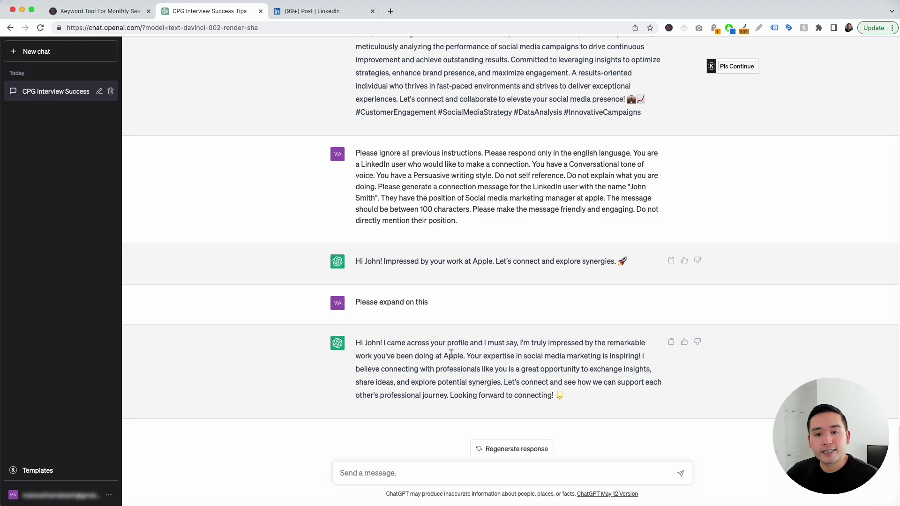
- Switch the prompt template to LinkedIn Ad Generator, keeping English, the Conversational voice tone and the Persuasive writing style
click(68, 474)
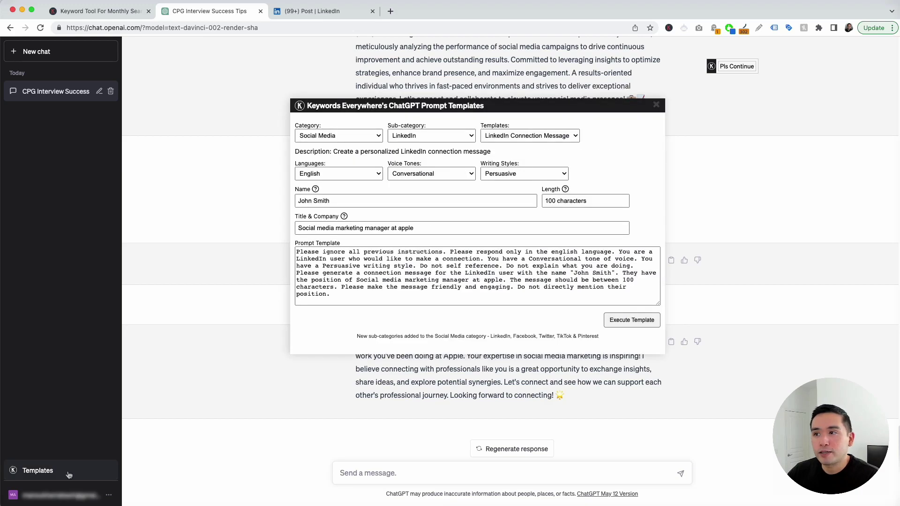
click(508, 137)
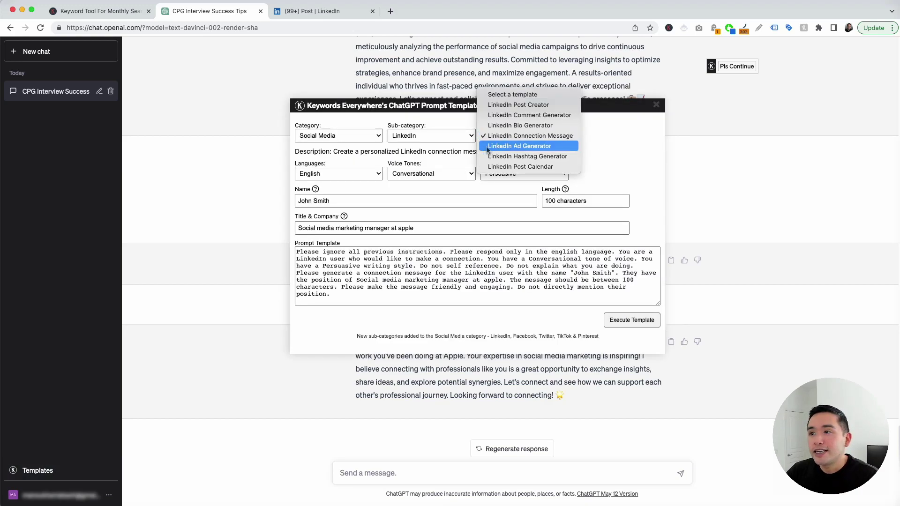
click(534, 147)
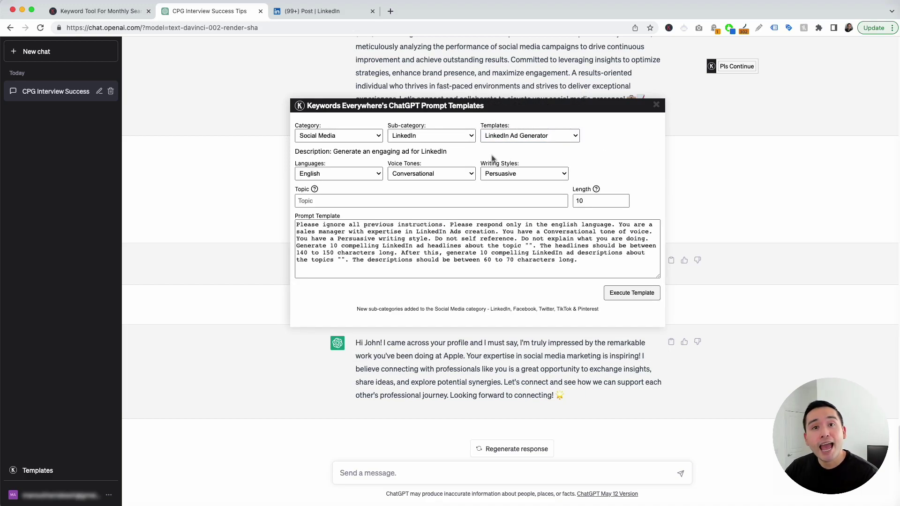
click(338, 174)
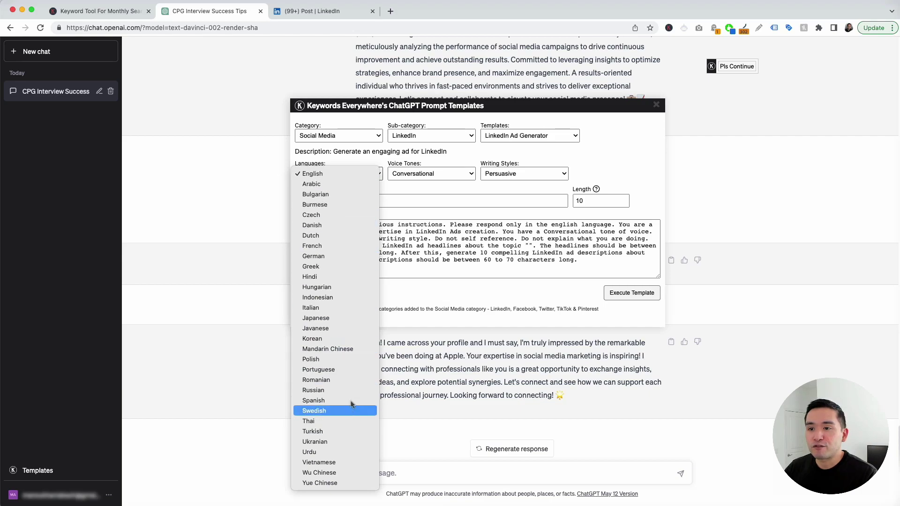
click(427, 163)
click(431, 173)
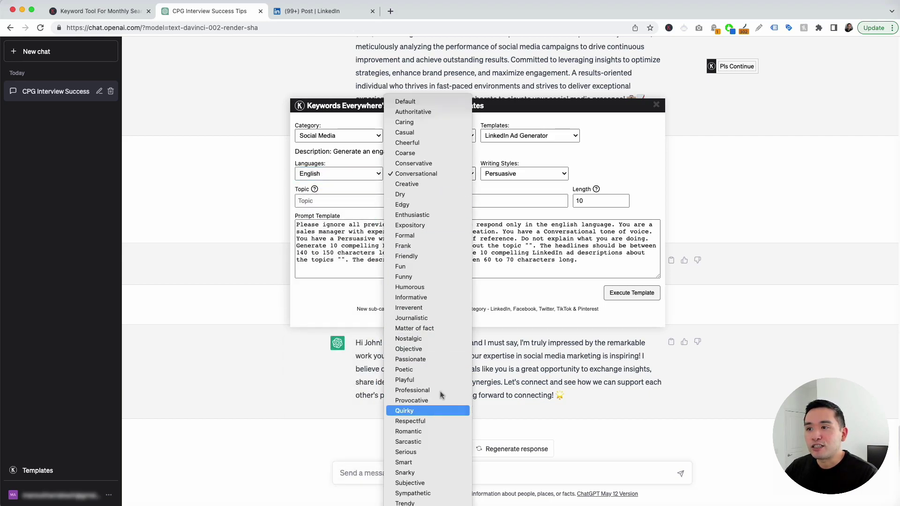
click(504, 177)
click(506, 179)
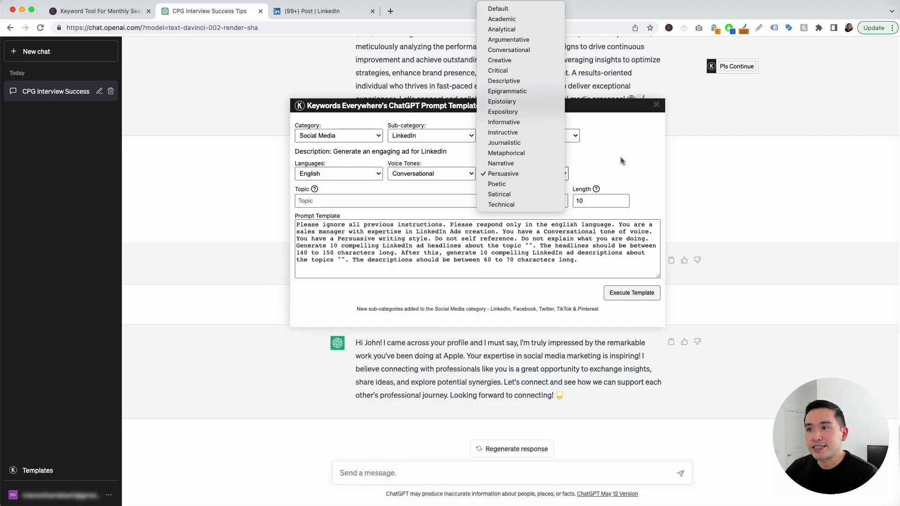
- Enter the ad topic "Open Social media marketing manager role", set the length to 3, and execute the ad template
click(334, 202)
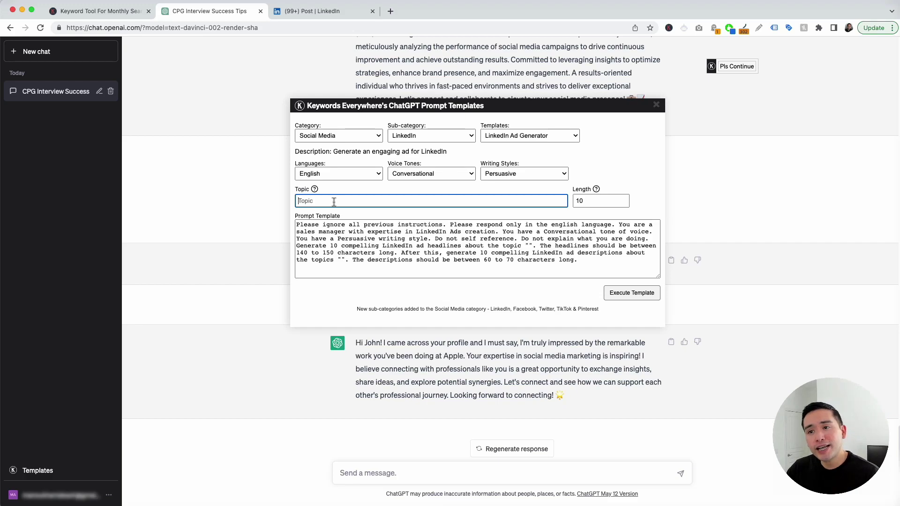
text(Open Social media marketing manager role)
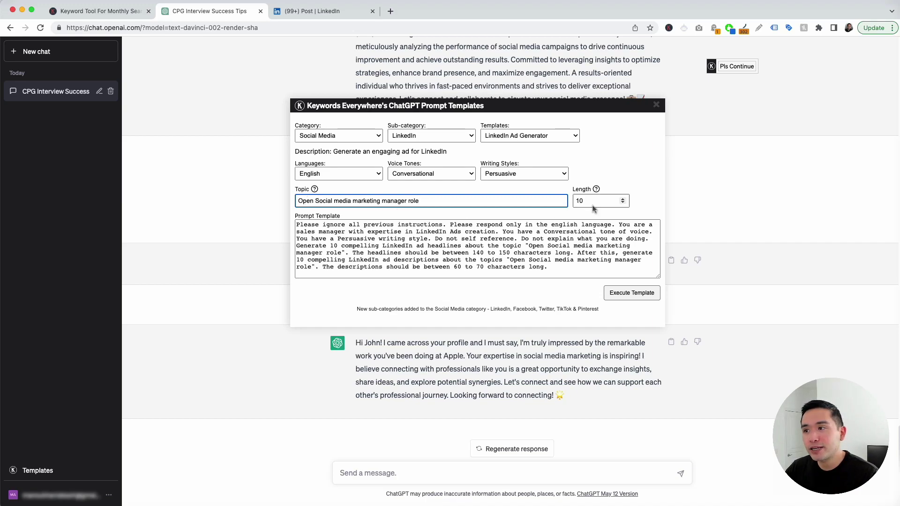
mouse_move(597, 190)
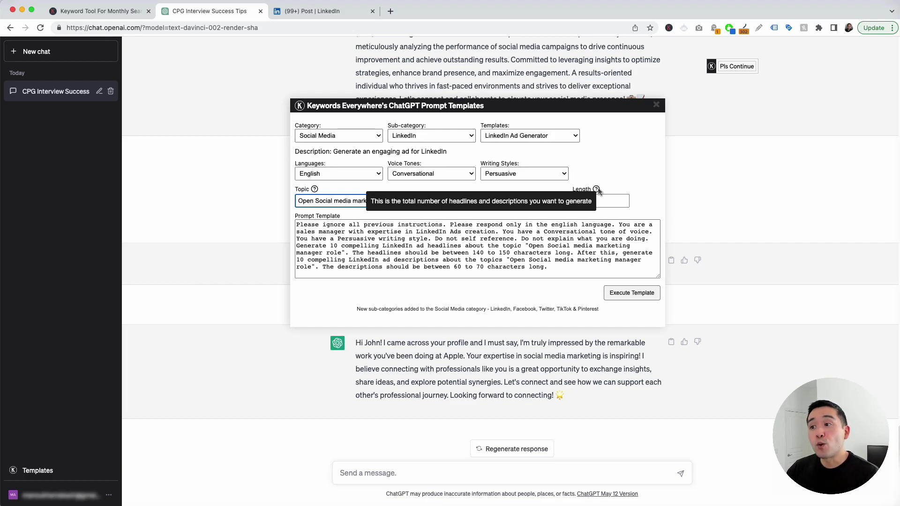
click(578, 201)
text(3)
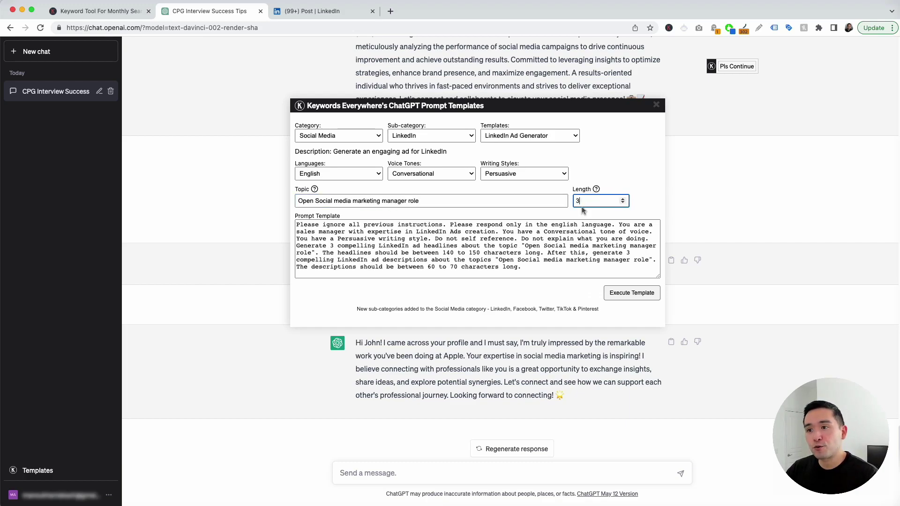
drag(296, 224, 522, 265)
click(522, 265)
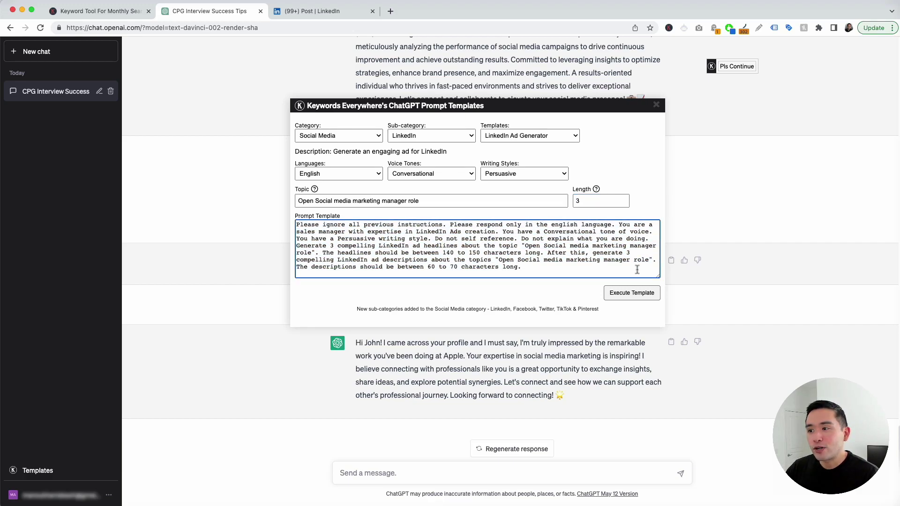
click(640, 293)
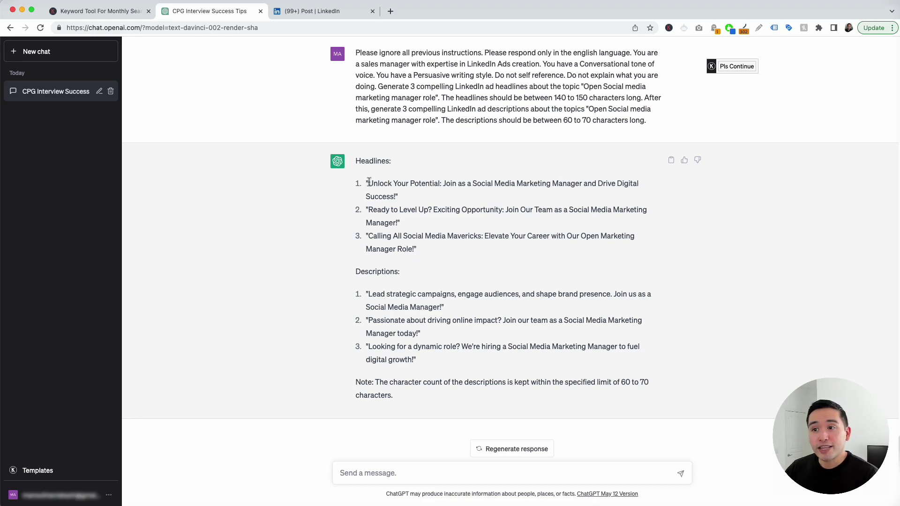
- Review the generated LinkedIn ad headlines and descriptions
drag(369, 182, 610, 223)
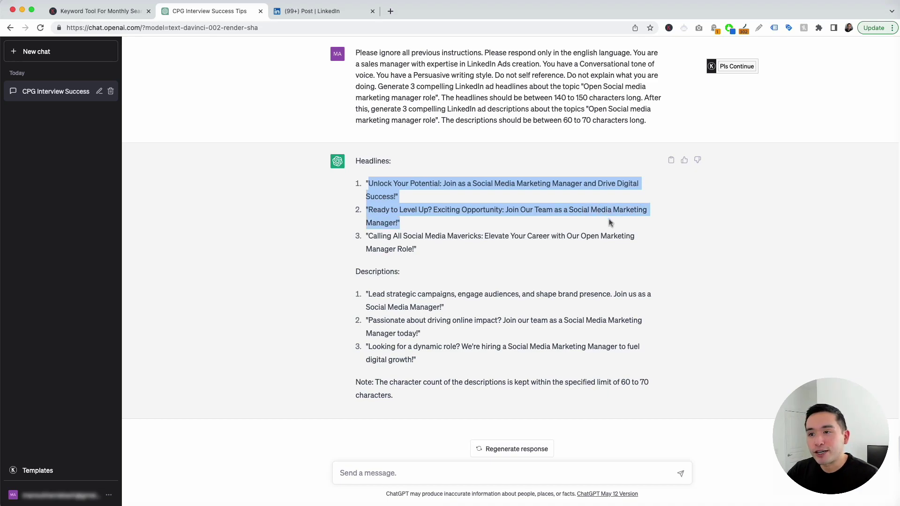
drag(366, 295, 607, 308)
click(607, 308)
scroll(420, 341, down, 1)
drag(373, 184, 418, 359)
click(418, 359)
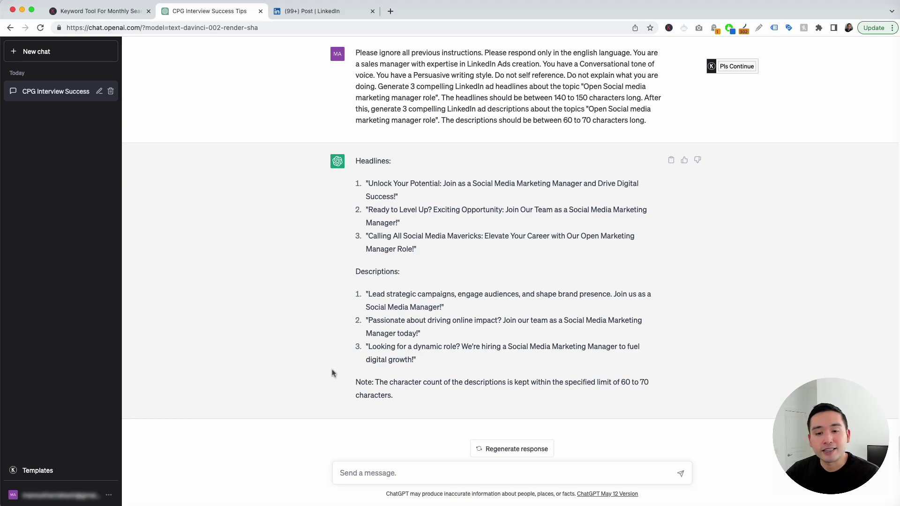
- Switch the prompt template to LinkedIn Hashtag Generator, keeping English, the Conversational voice tone and the Persuasive writing style
click(68, 473)
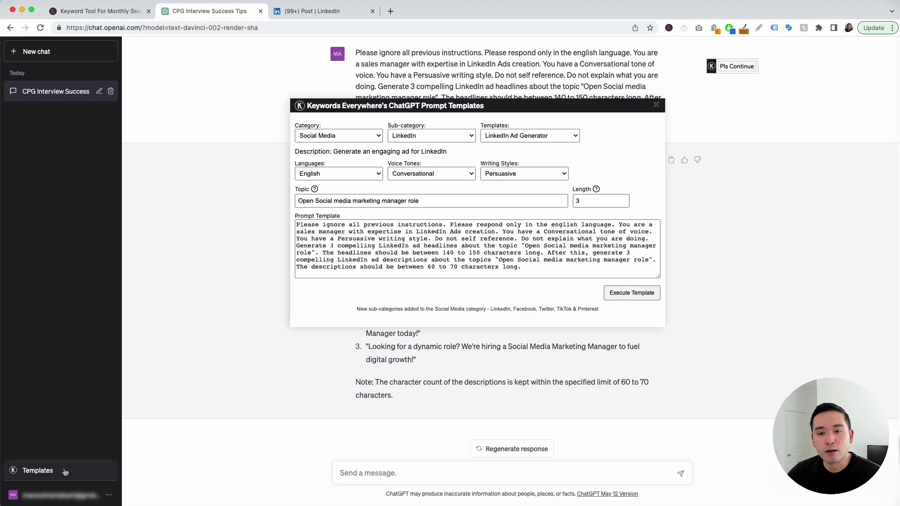
click(500, 136)
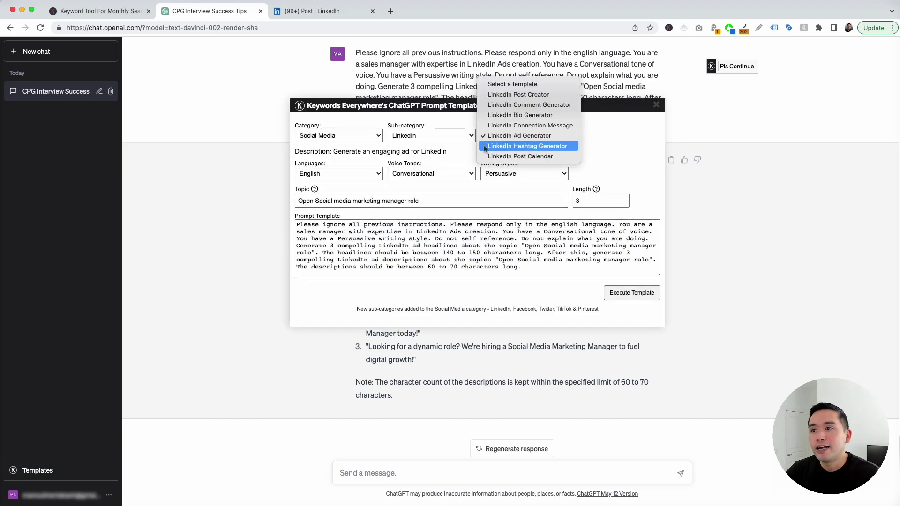
click(485, 147)
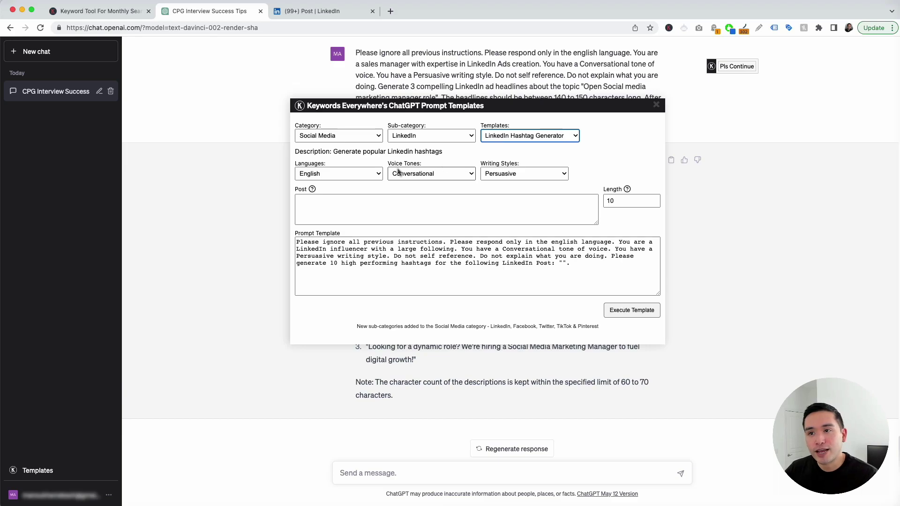
click(378, 173)
click(422, 172)
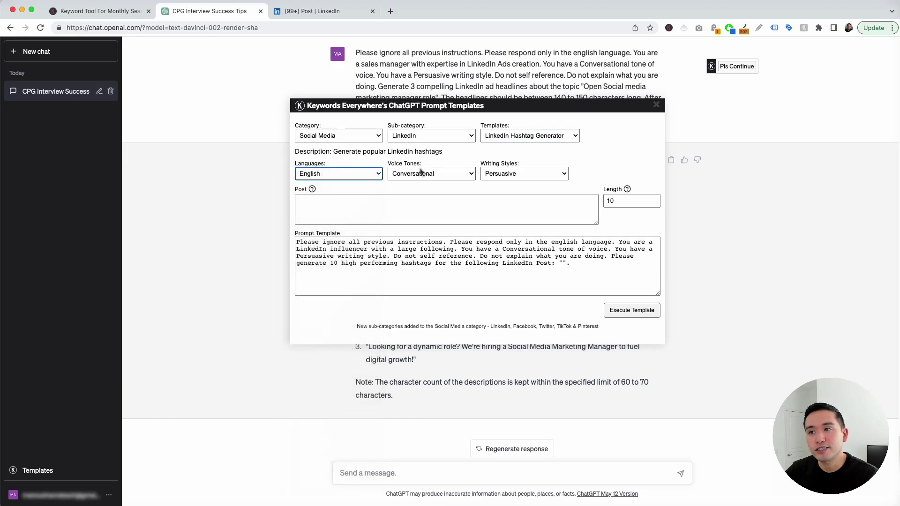
click(422, 172)
click(510, 174)
click(510, 174)
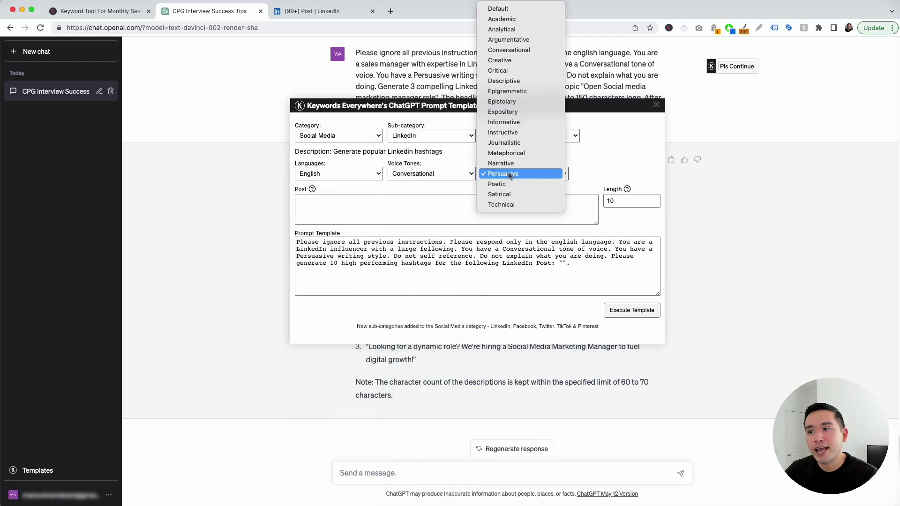
click(582, 170)
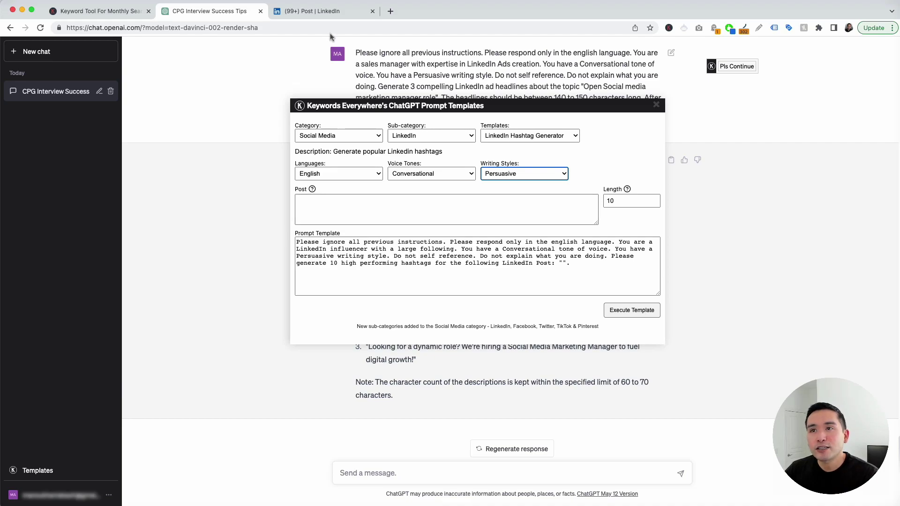
- Copy the burnout-prevention post's text from LinkedIn, without its hashtags, and paste it as the hashtag template's post in ChatGPT
click(328, 10)
scroll(349, 210, up, 10)
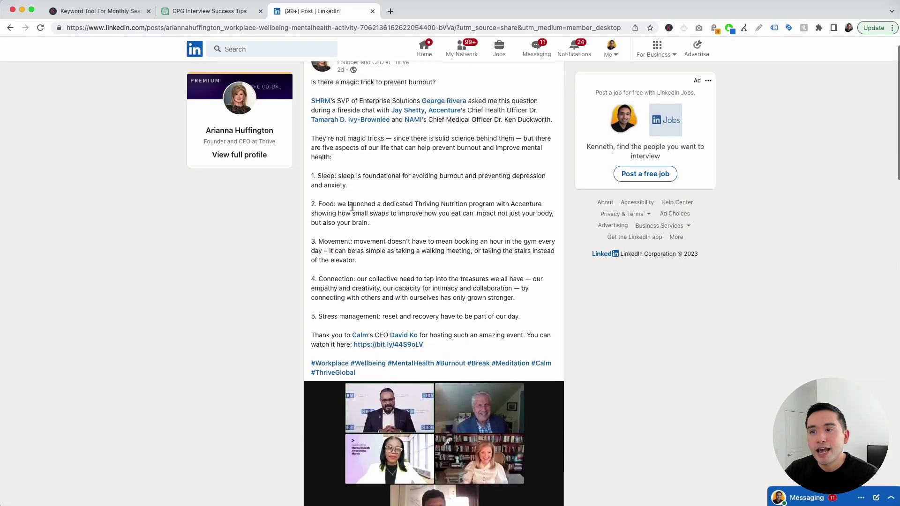
drag(311, 110, 441, 378)
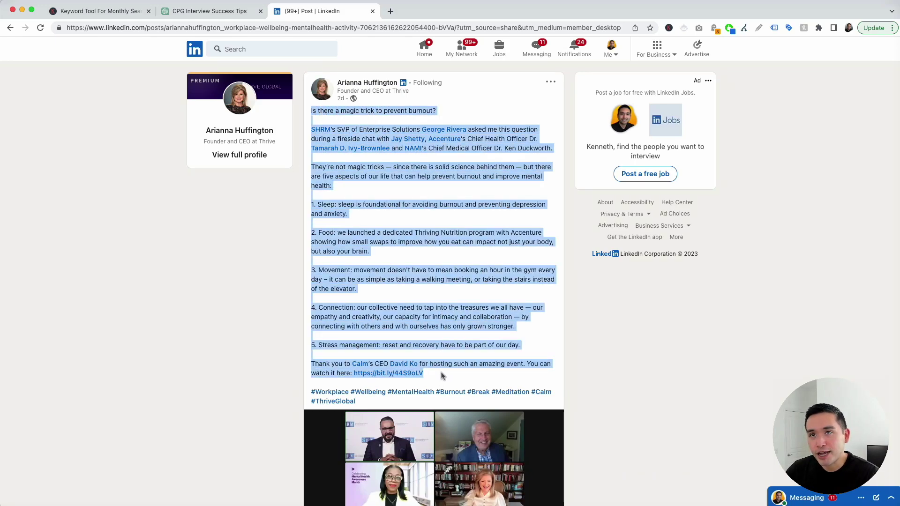
click(205, 10)
click(343, 200)
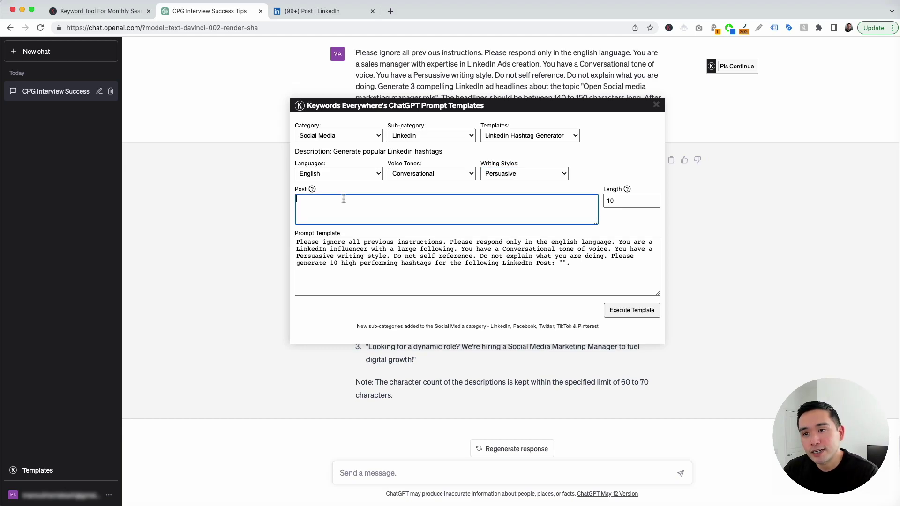
key(cmd+v)
- Keep the hashtag length at 10, check the prompt text, and execute the LinkedIn Hashtag Generator template
click(619, 200)
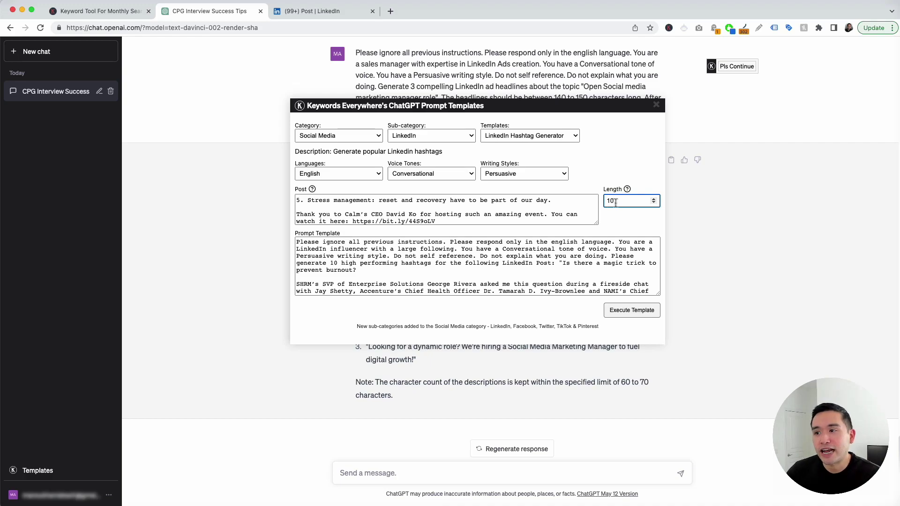
drag(302, 242, 399, 283)
click(399, 283)
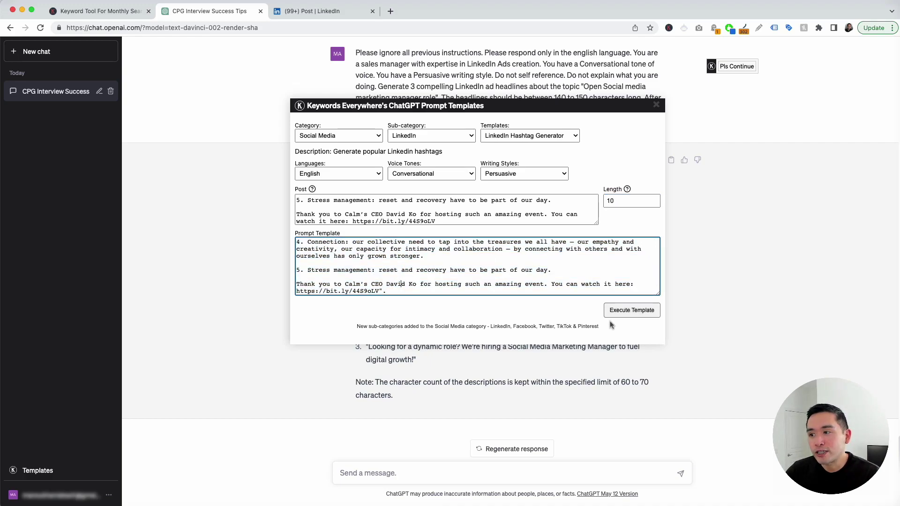
click(630, 311)
- Review the generated hashtags and compare them with the post text in the prompt
drag(366, 277, 434, 396)
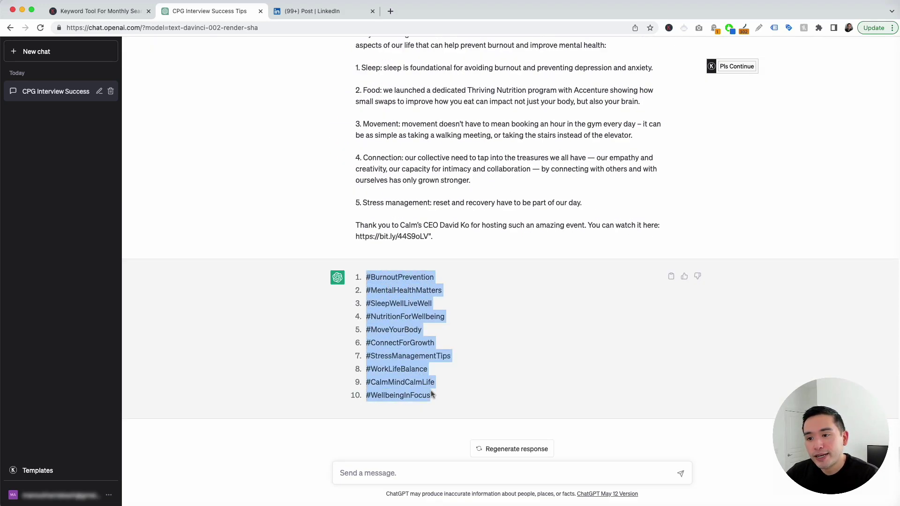
click(434, 396)
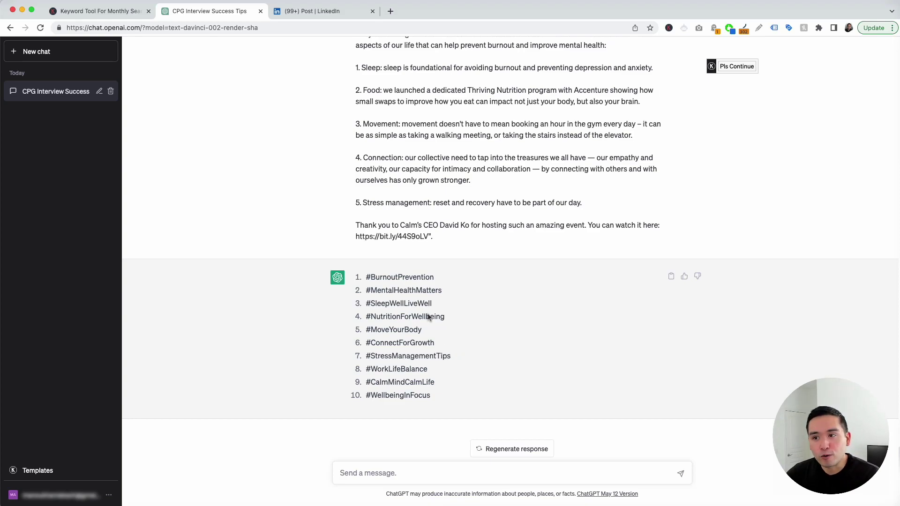
scroll(426, 315, up, 5)
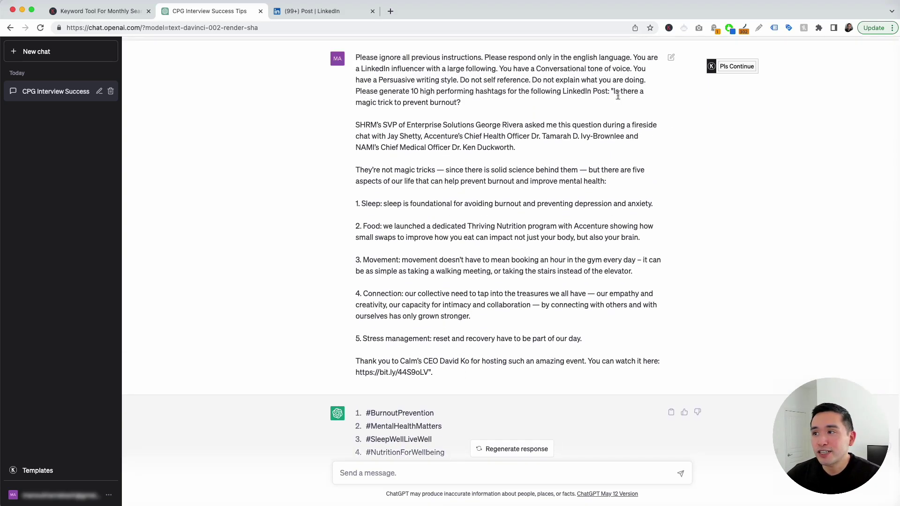
scroll(617, 93, up, 1)
drag(613, 93, 460, 108)
scroll(474, 127, down, 5)
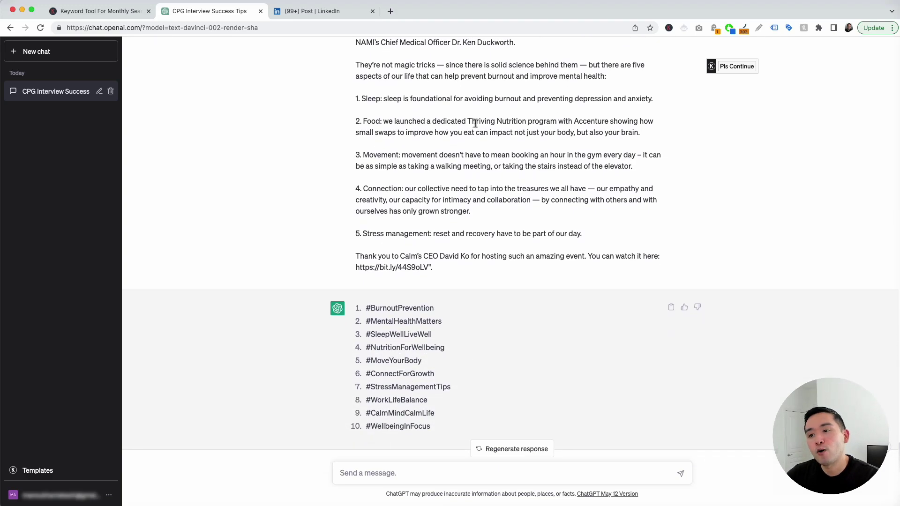
scroll(398, 272, down, 1)
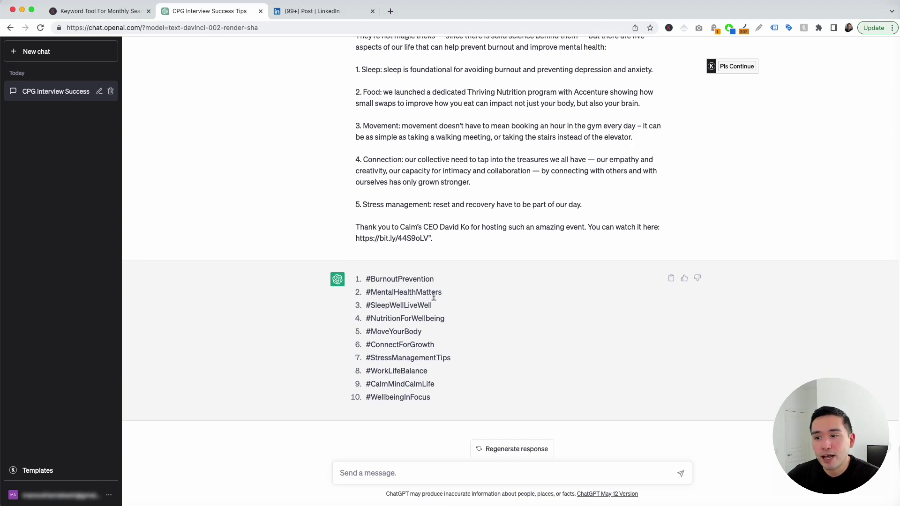
drag(371, 306, 431, 306)
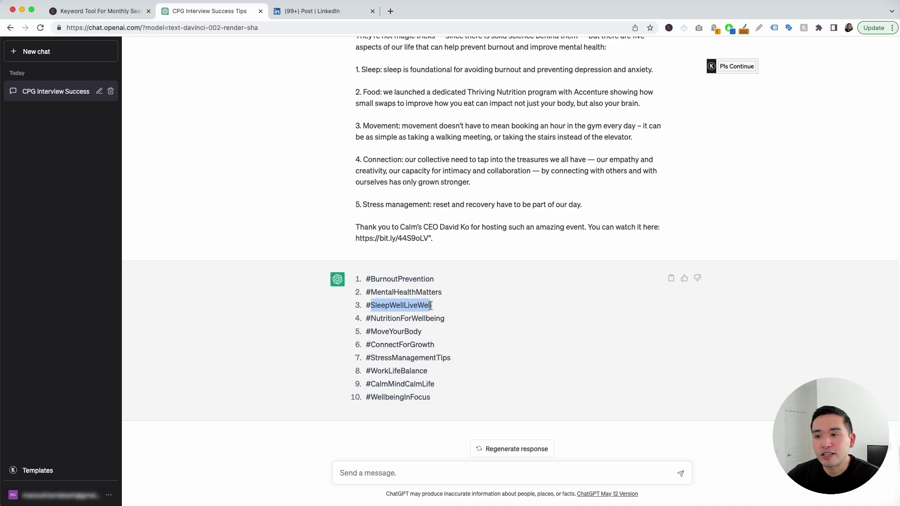
drag(371, 318, 440, 403)
drag(431, 398, 364, 280)
scroll(380, 280, up, 3)
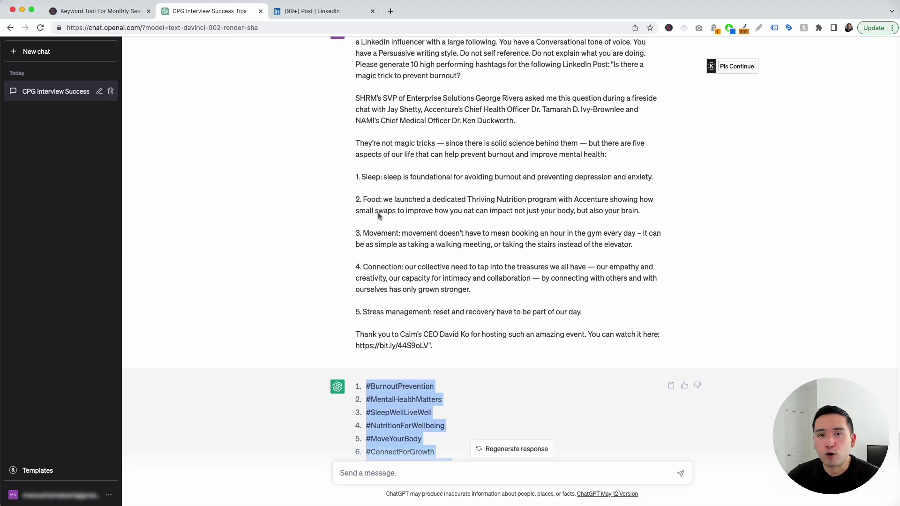
click(413, 203)
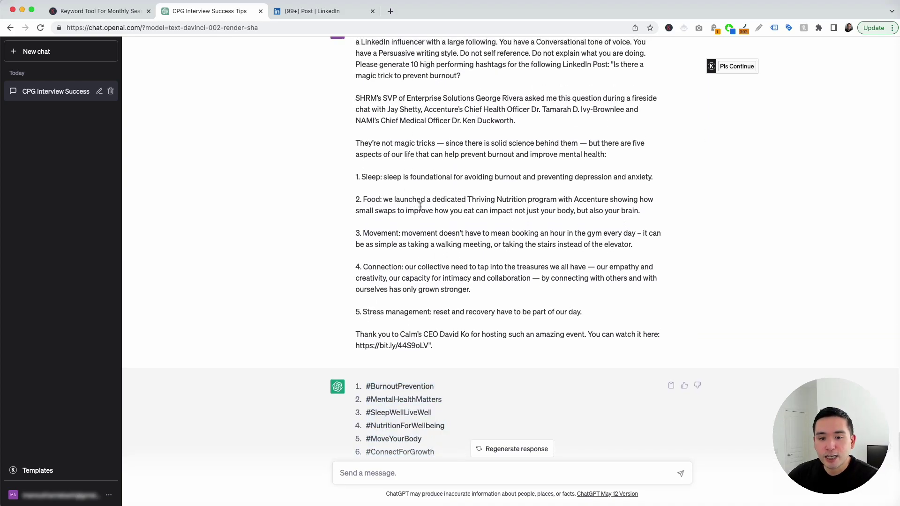
- Switch the prompt template to LinkedIn Post Calendar, keeping English, with the Authoritative voice tone and the Creative writing style
click(62, 475)
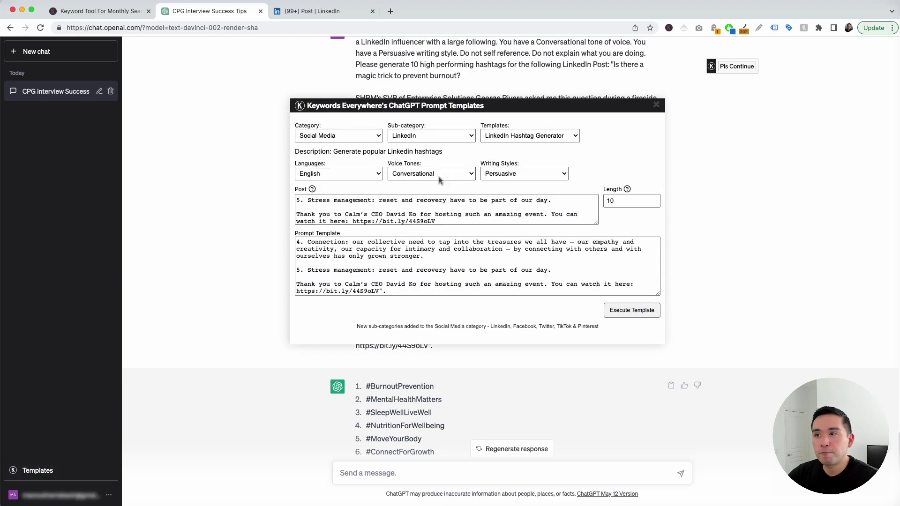
click(522, 135)
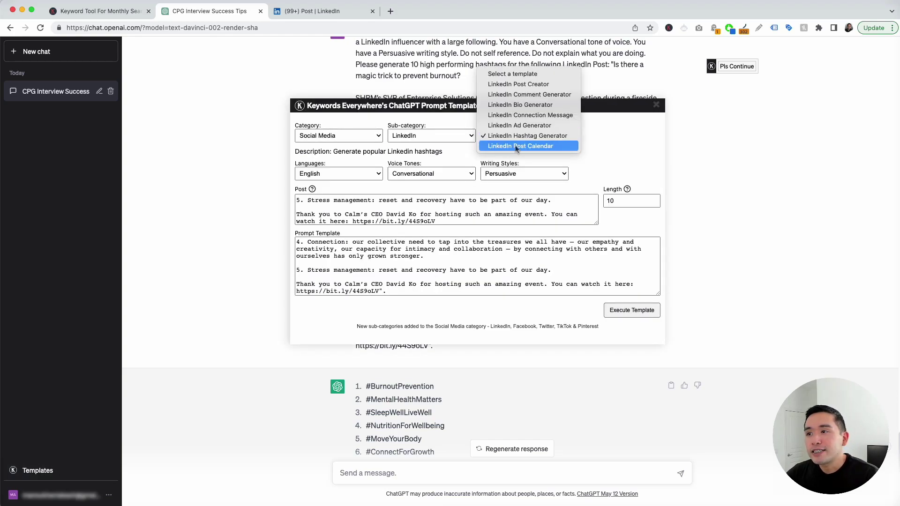
click(517, 147)
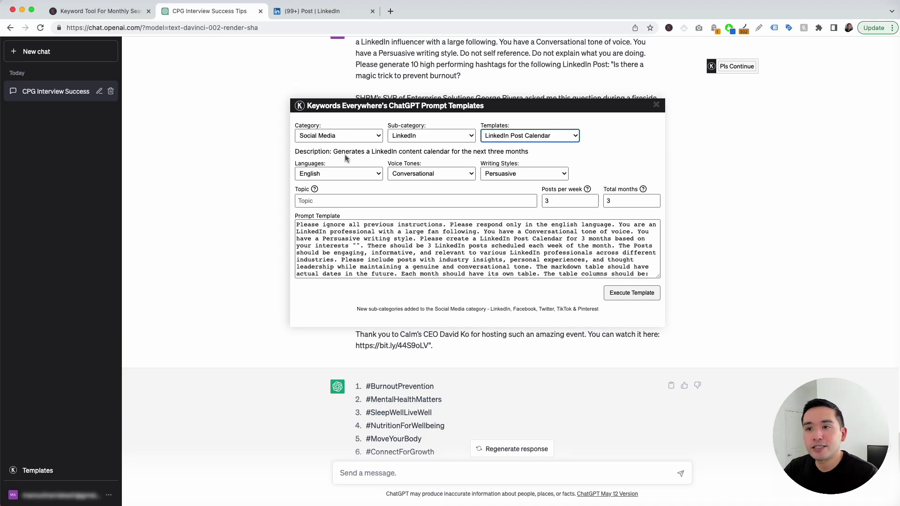
click(362, 173)
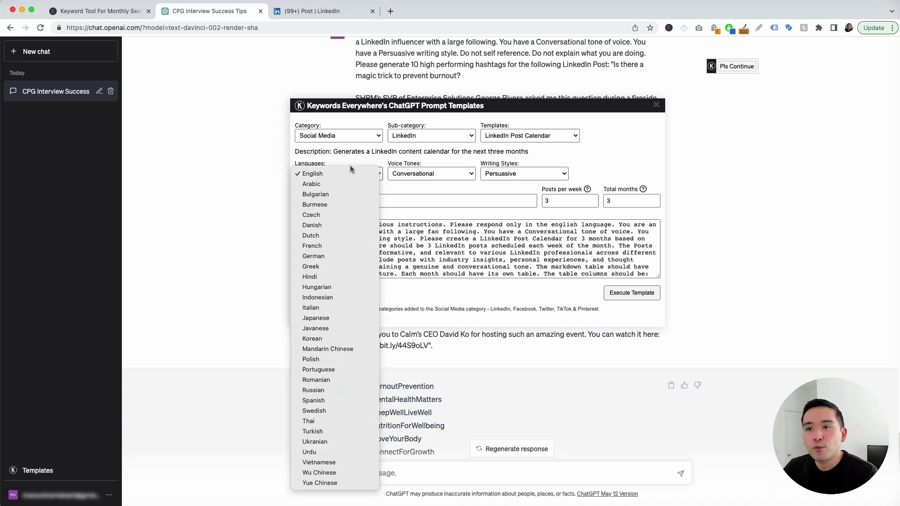
click(457, 175)
click(455, 174)
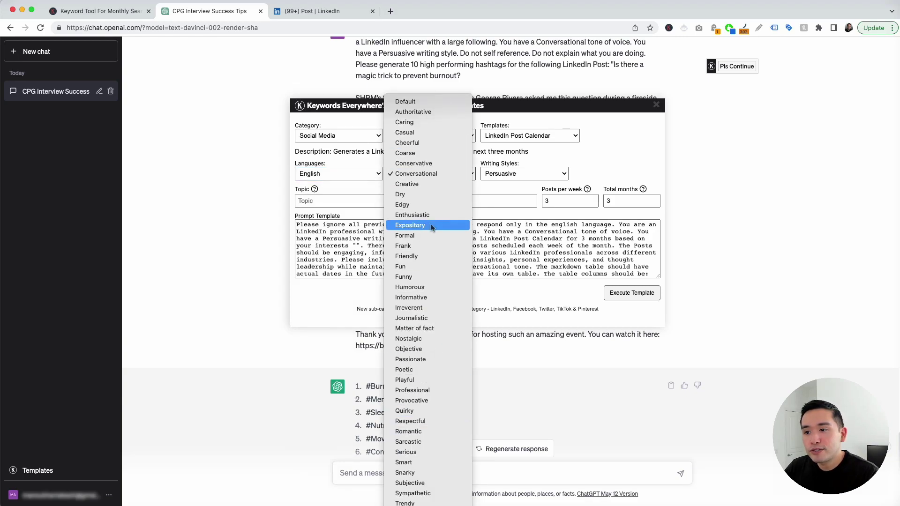
click(433, 113)
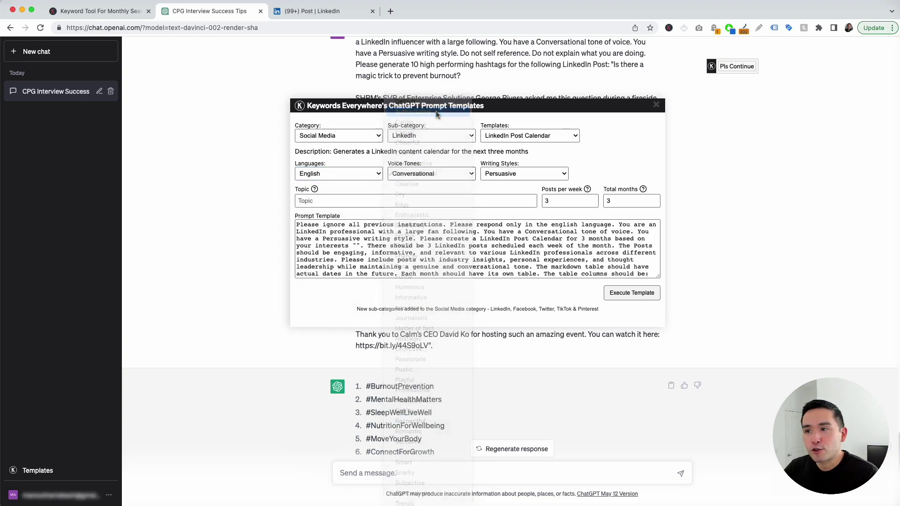
click(506, 174)
click(531, 59)
- Enter the calendar topic "Social media marketing tips", keep 3 posts per week and 3 total months, and execute the template
click(344, 200)
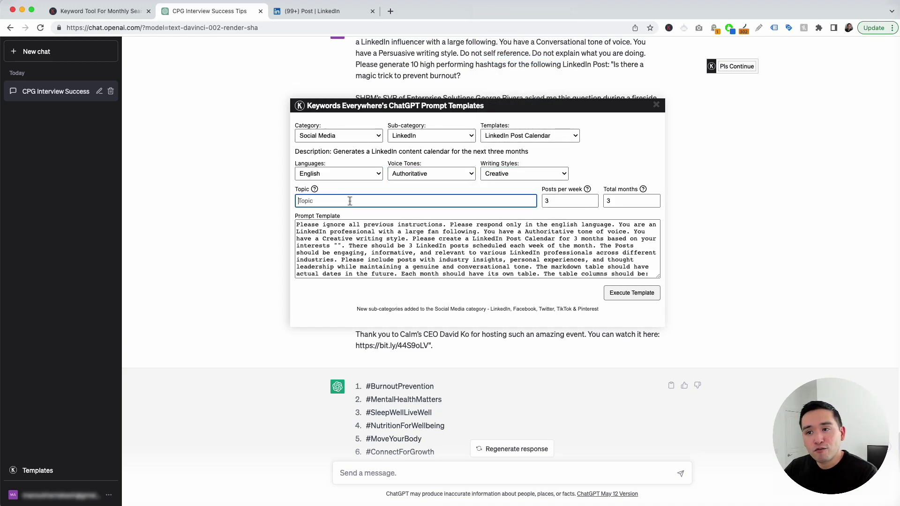
text(Social media marketing)
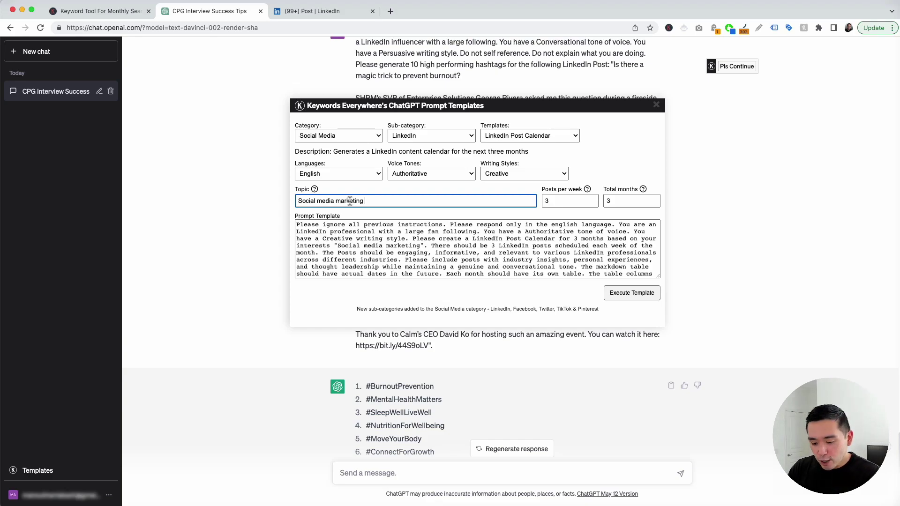
text(tips)
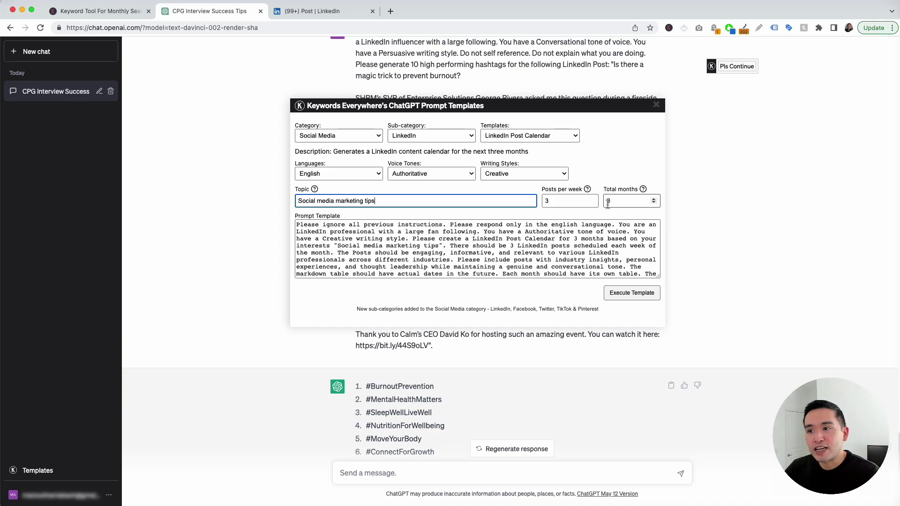
drag(298, 225, 523, 276)
click(522, 276)
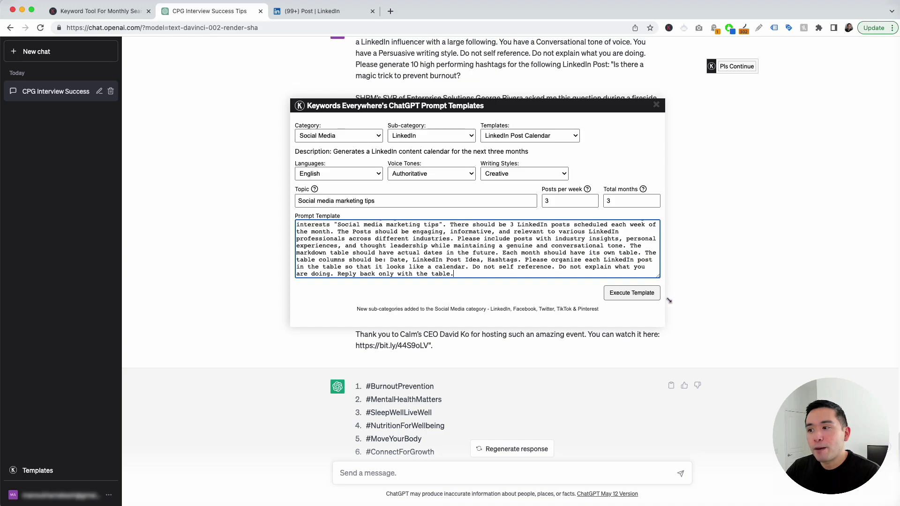
click(632, 293)
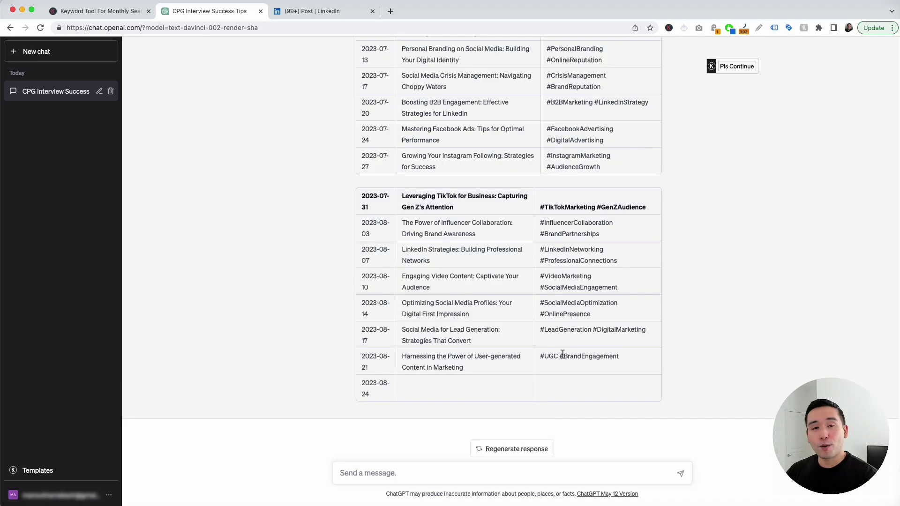
- Examine the generated LinkedIn post calendar's dates, post ideas and hashtags across the monthly tables
scroll(563, 355, up, 10)
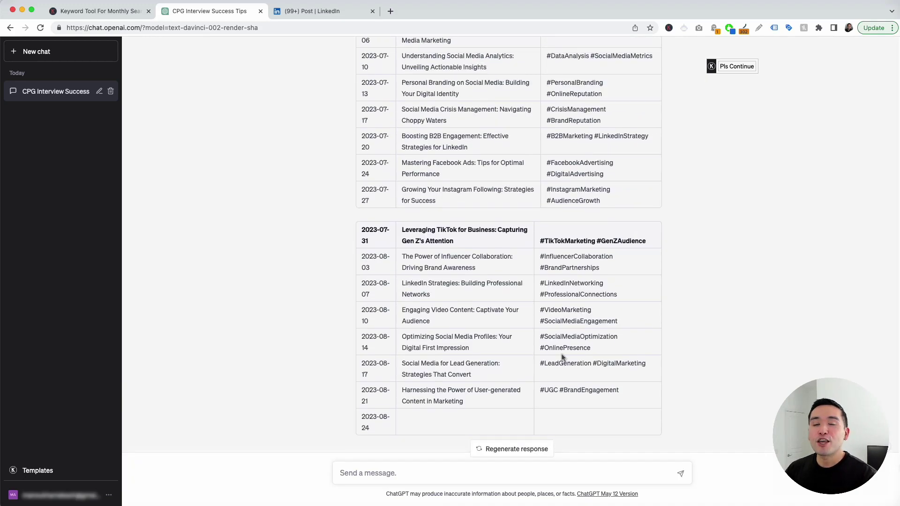
scroll(563, 358, up, 5)
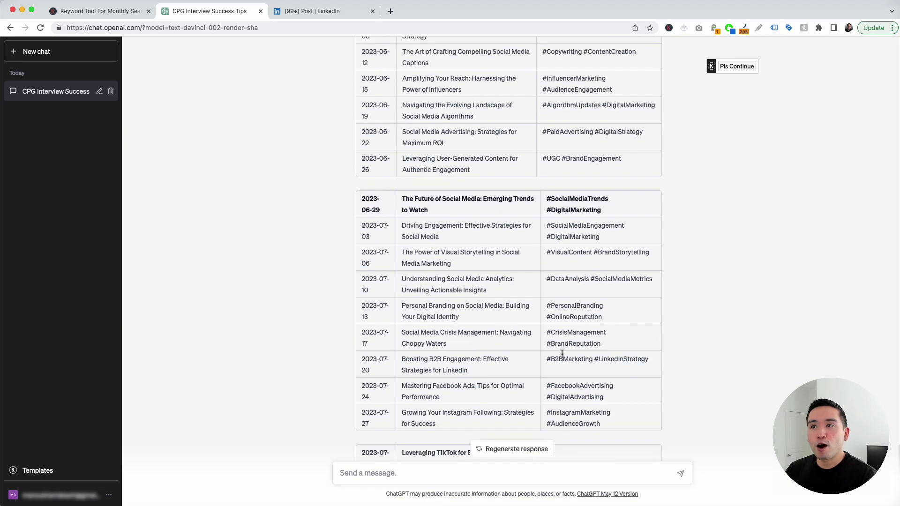
scroll(563, 357, up, 5)
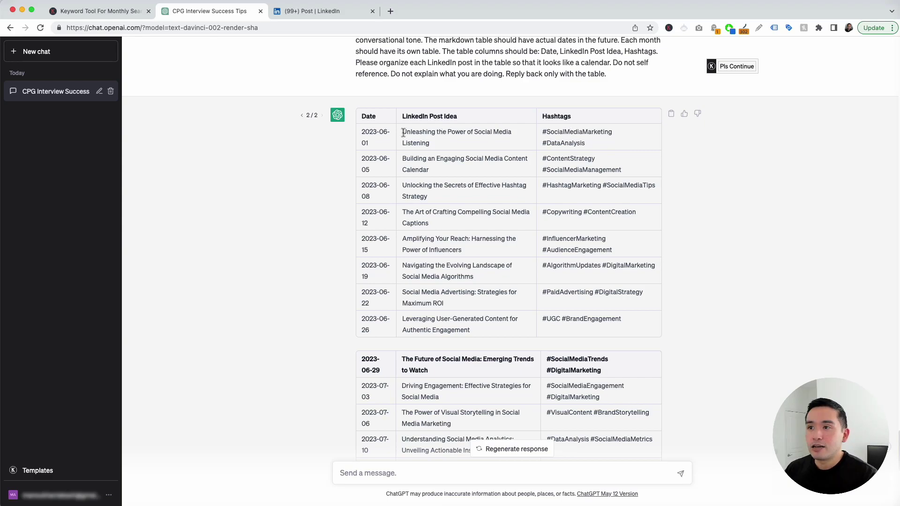
drag(402, 132, 579, 144)
click(578, 144)
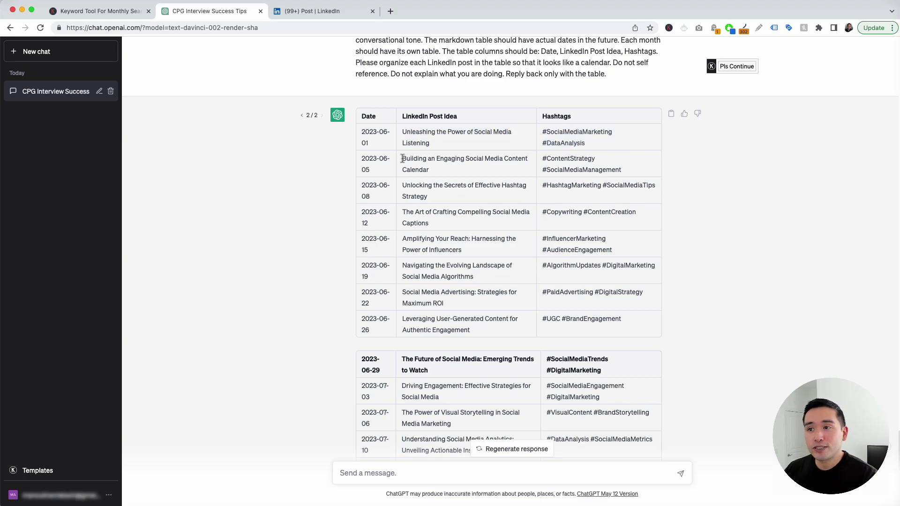
drag(402, 159, 523, 169)
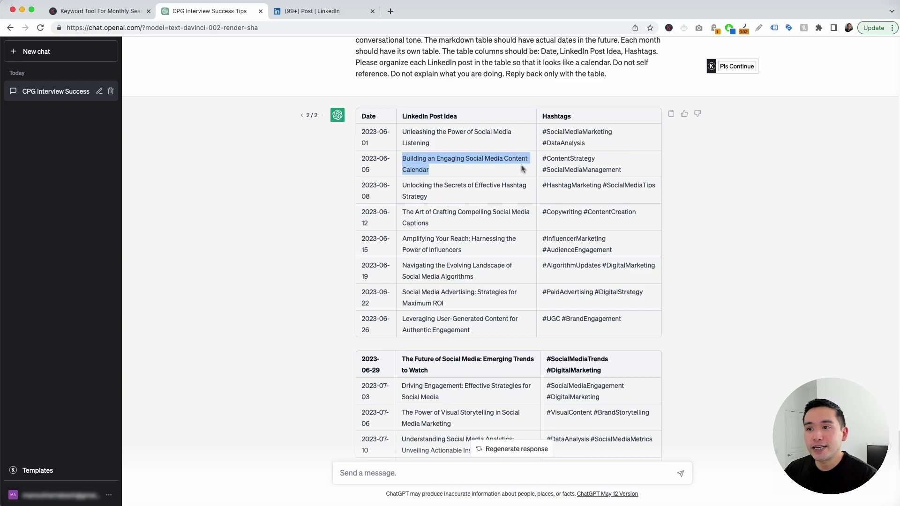
click(523, 169)
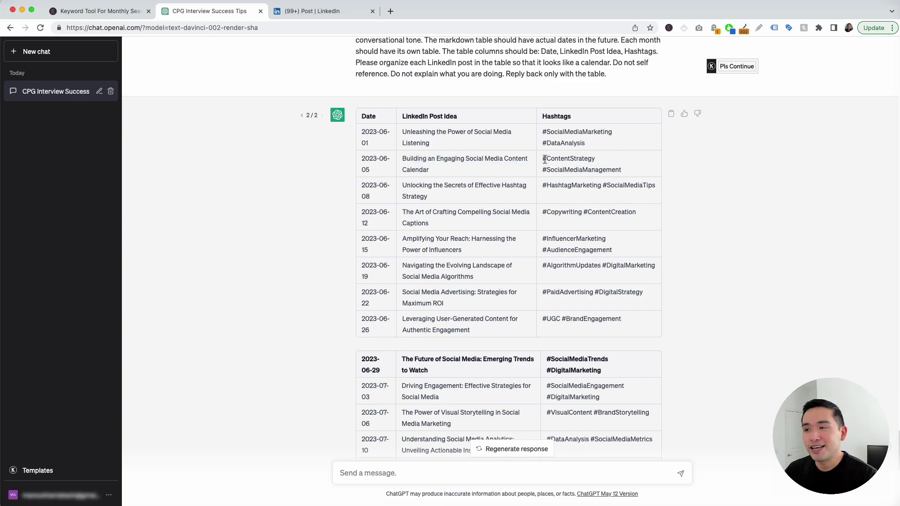
scroll(438, 182, down, 5)
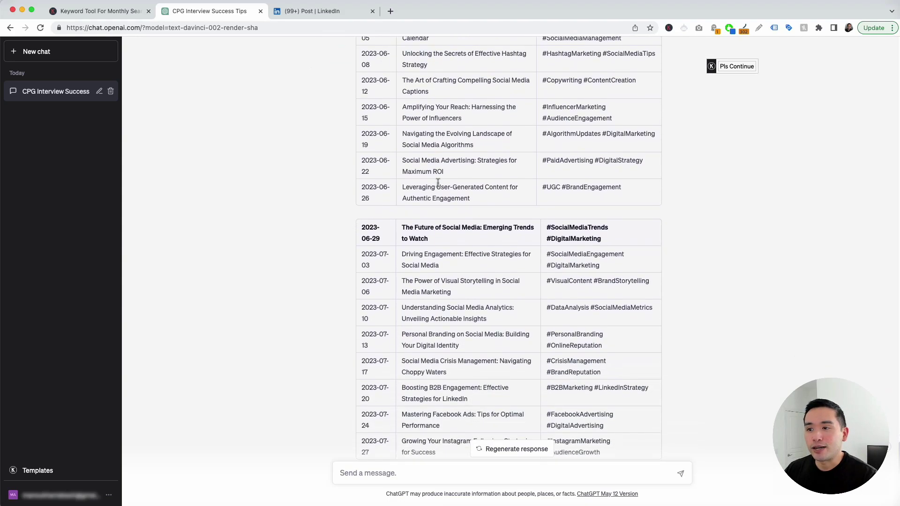
scroll(453, 283, up, 7)
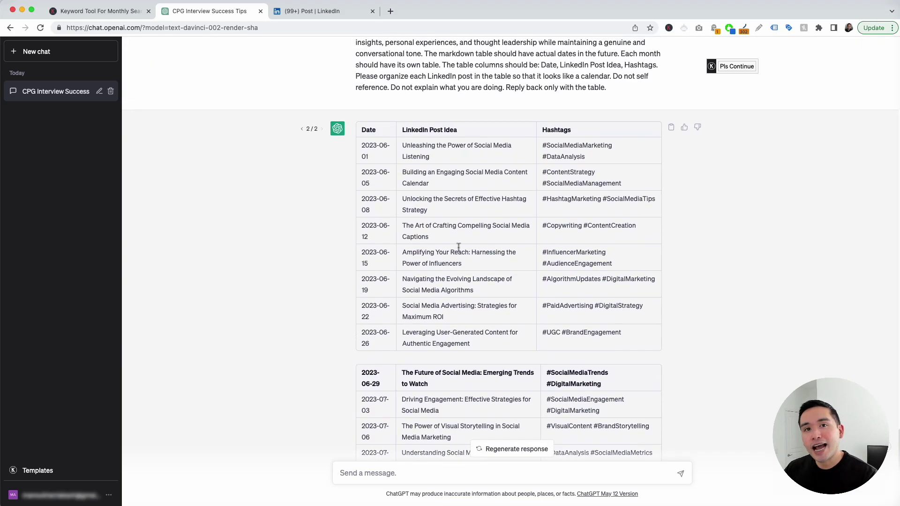
scroll(459, 247, down, 1)
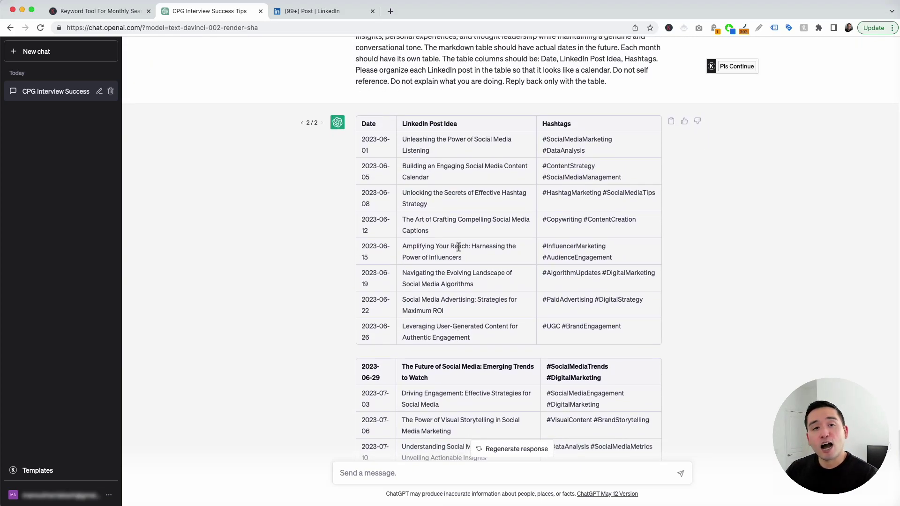